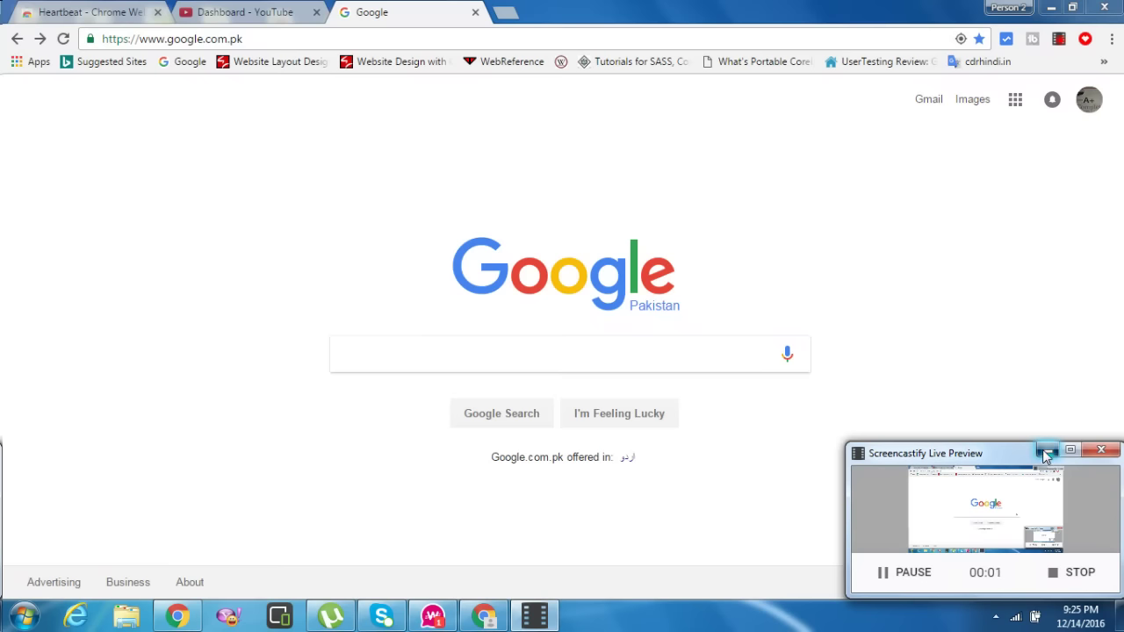
Minimize the Screencastify preview, close the Heartbeat store dialog, and return to the Google tab.
click(1046, 453)
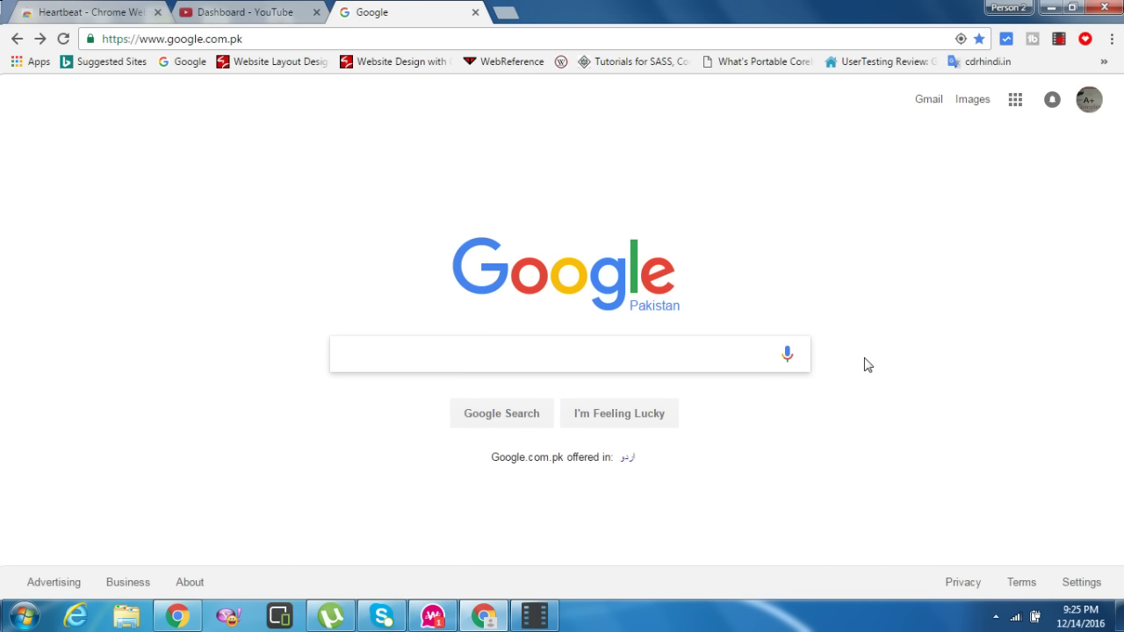
click(86, 7)
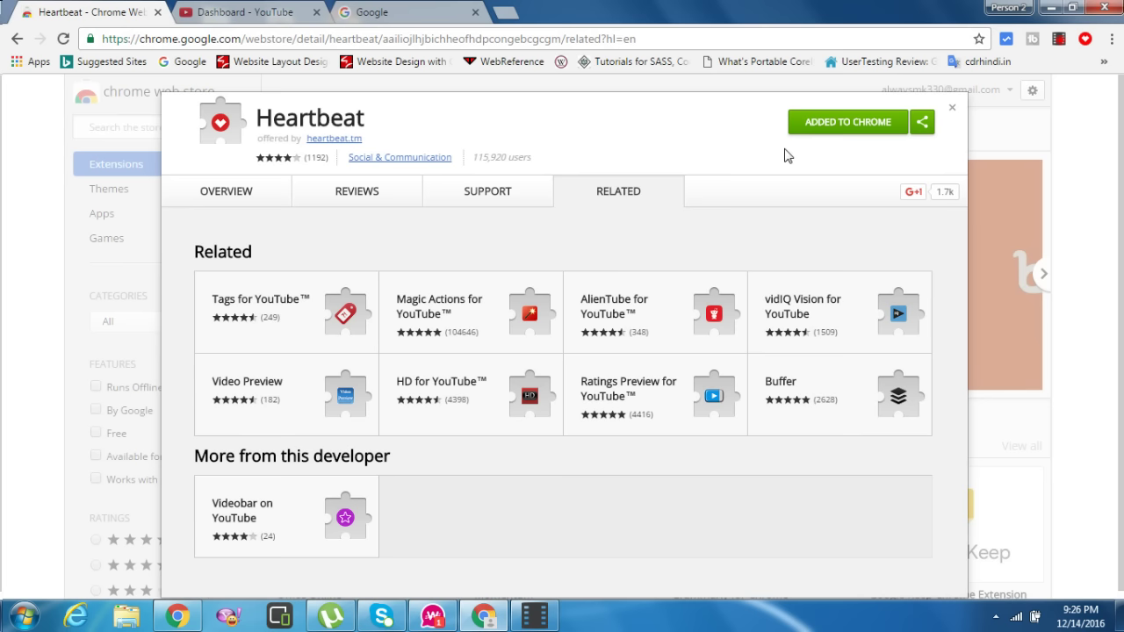
click(952, 110)
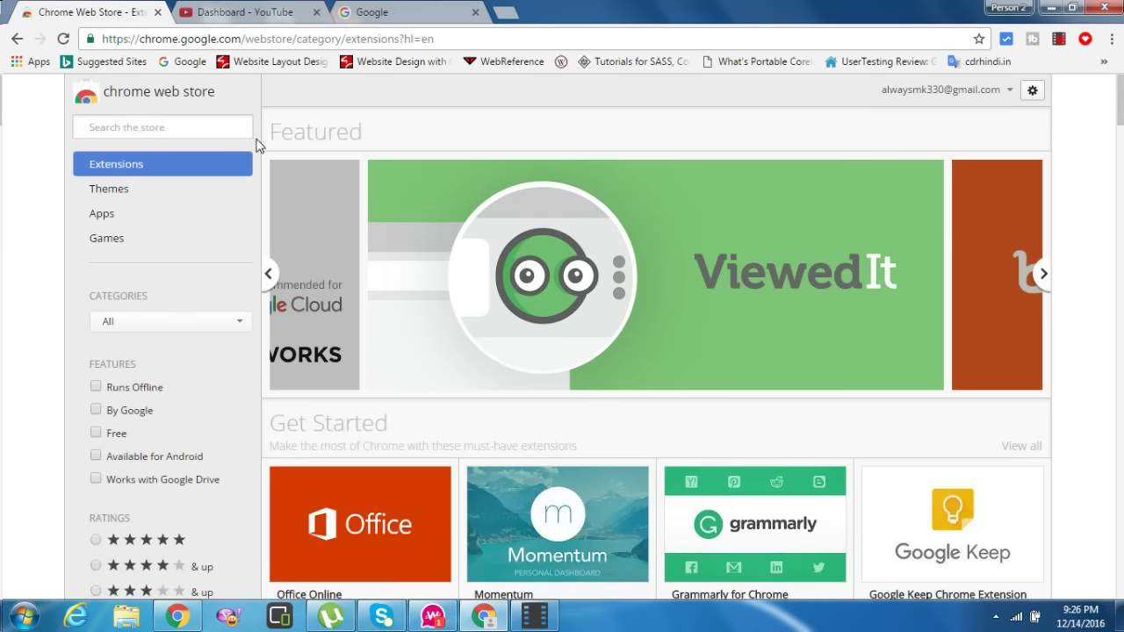
click(219, 125)
Search Google for 'heartbeat' and open the 'Heartbeat - Chrome Web Store' result.
click(341, 8)
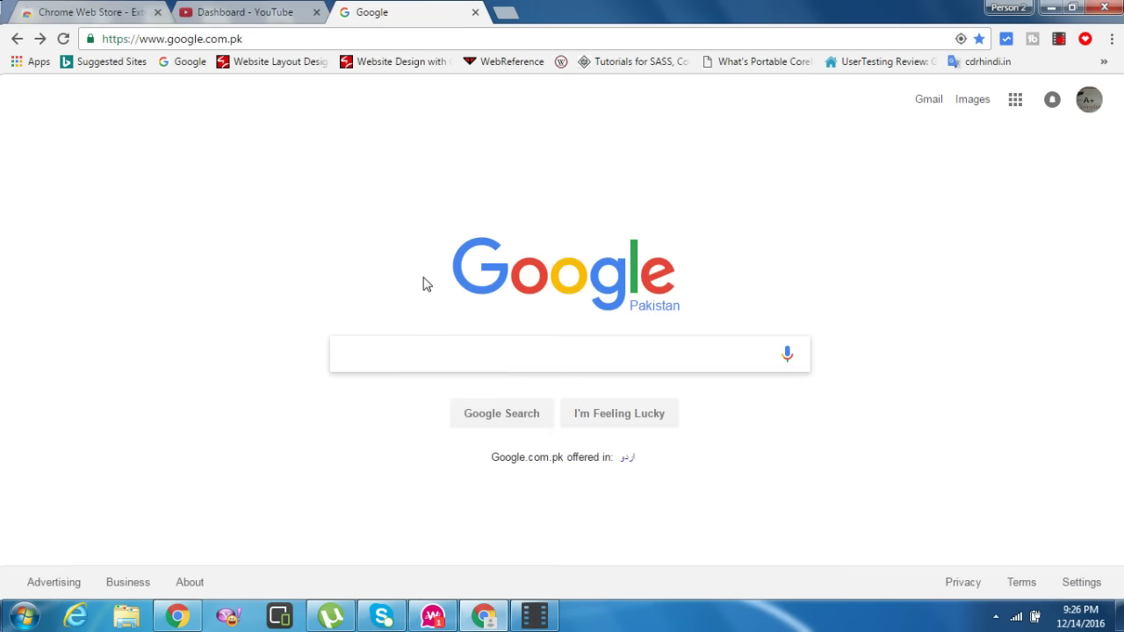
text(heart)
key(BackSpace)
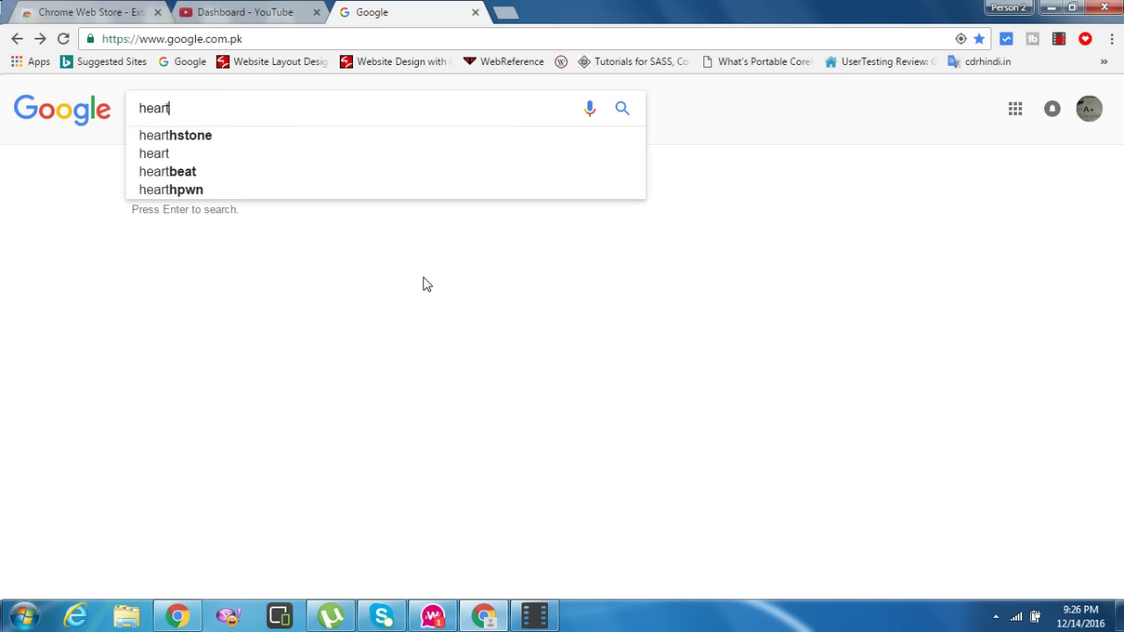
text(beat)
key(Return)
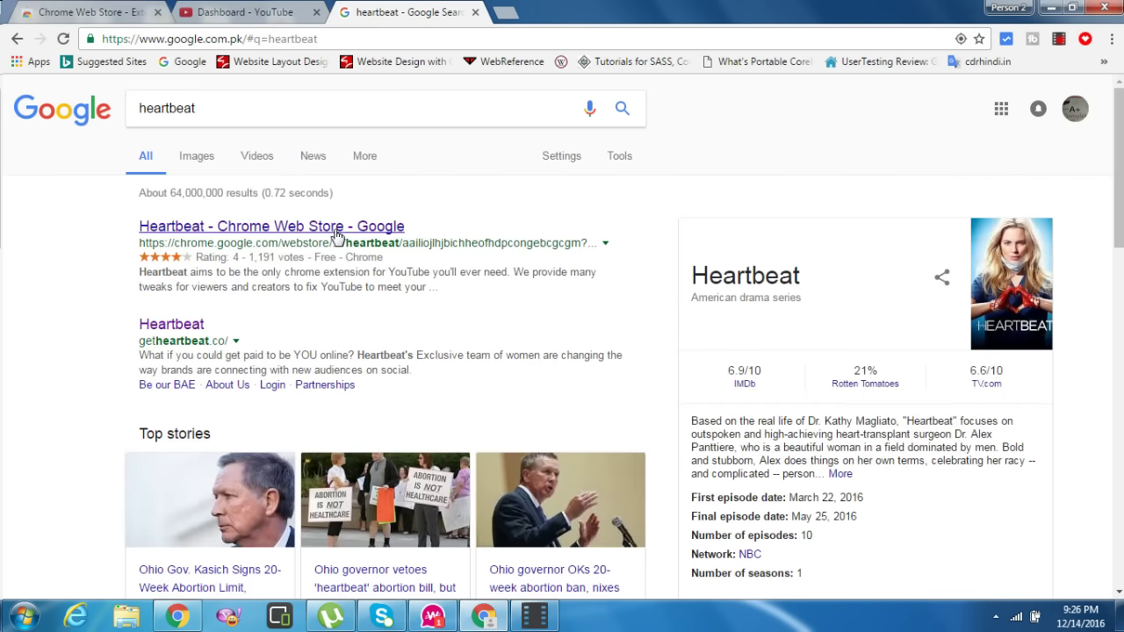
click(336, 230)
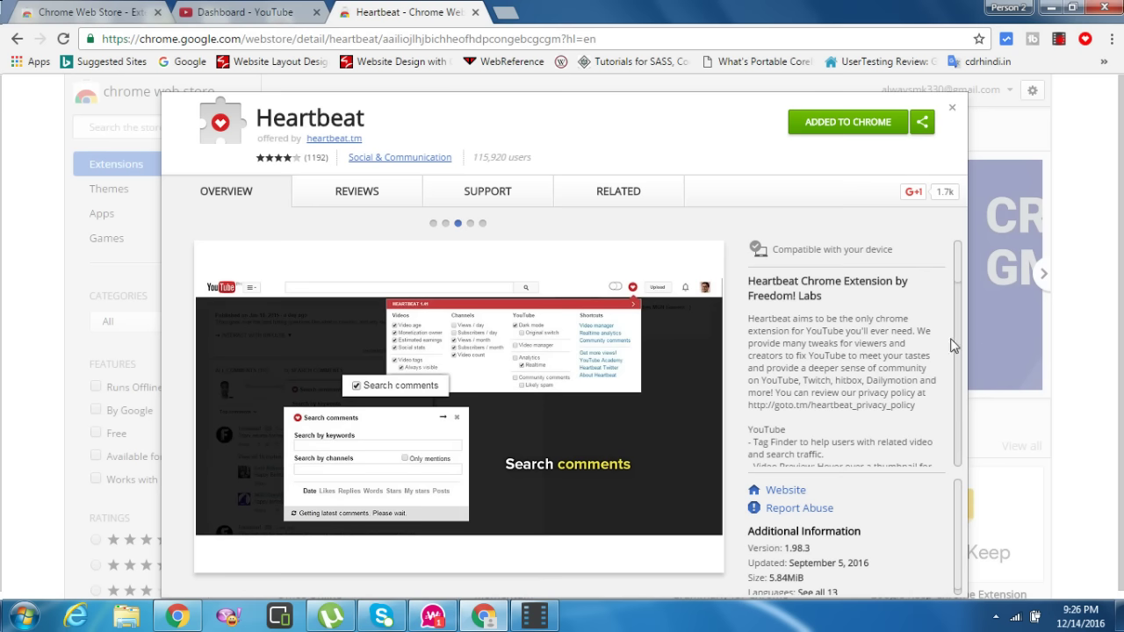
Scroll the Heartbeat listing's description to read its YouTube features, including Tag Finder.
drag(954, 302, 959, 278)
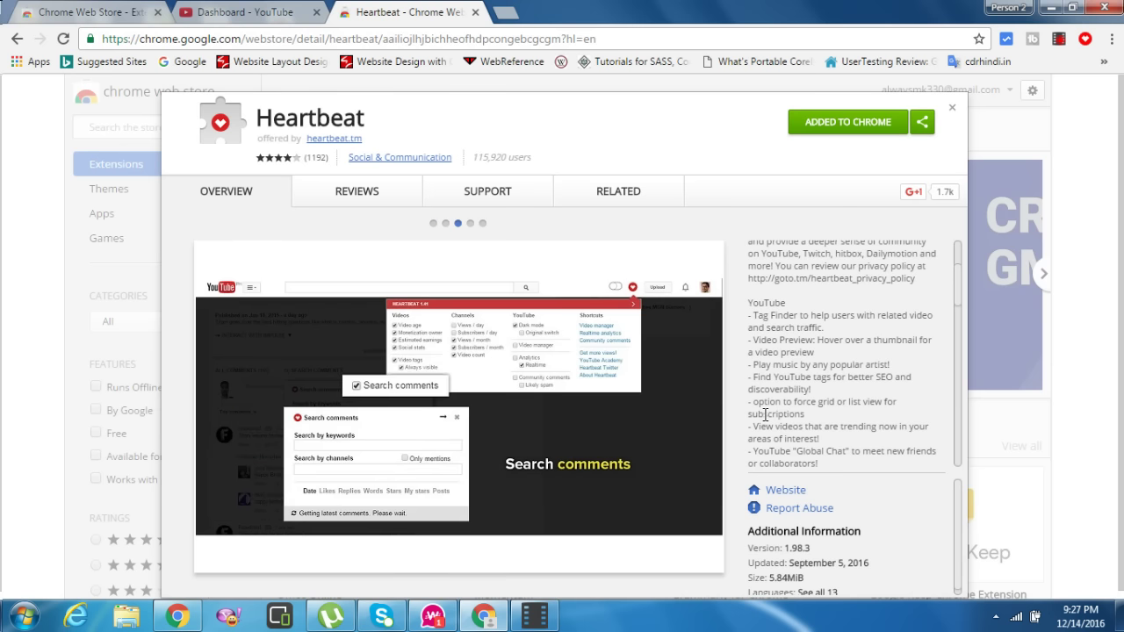
Page through all five Heartbeat screenshots, then switch to the YouTube Creator Studio dashboard tab.
click(433, 223)
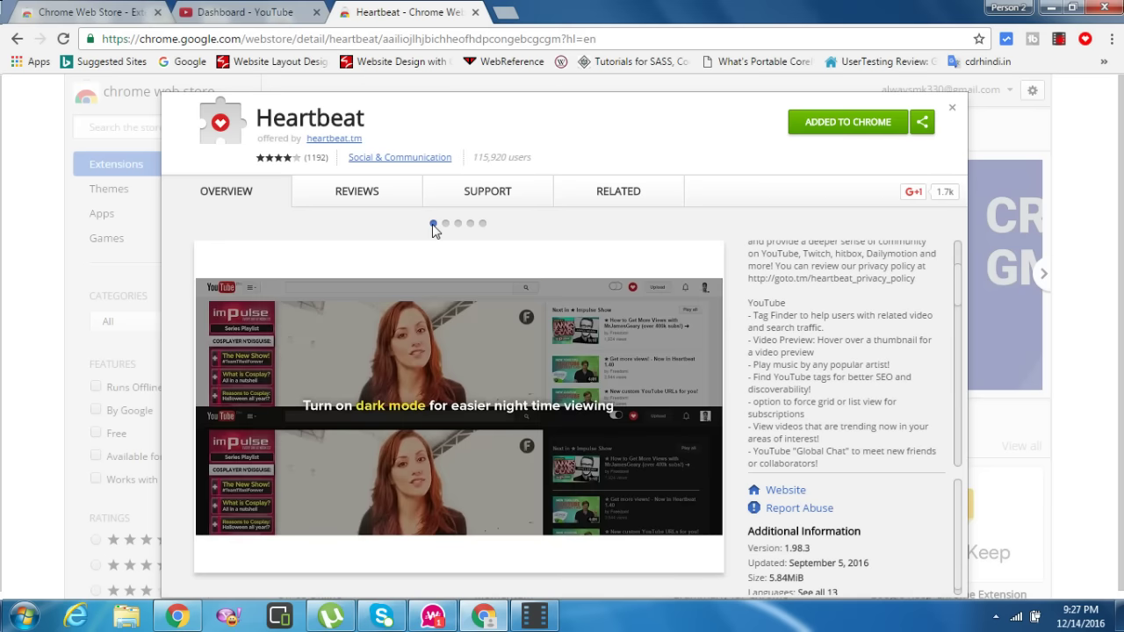
click(440, 225)
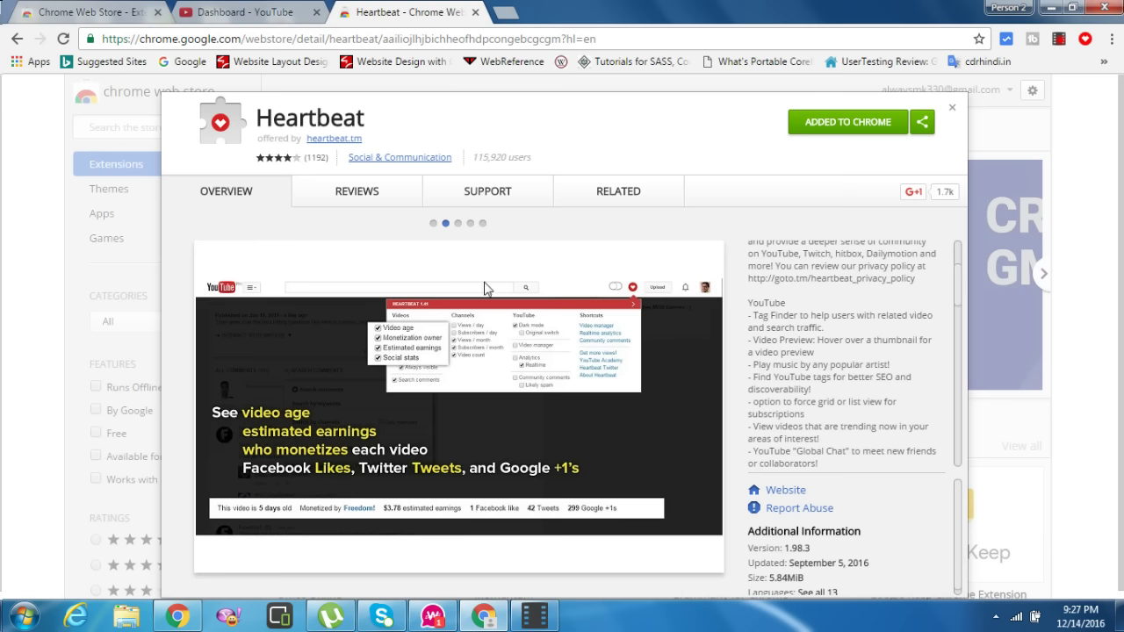
click(457, 223)
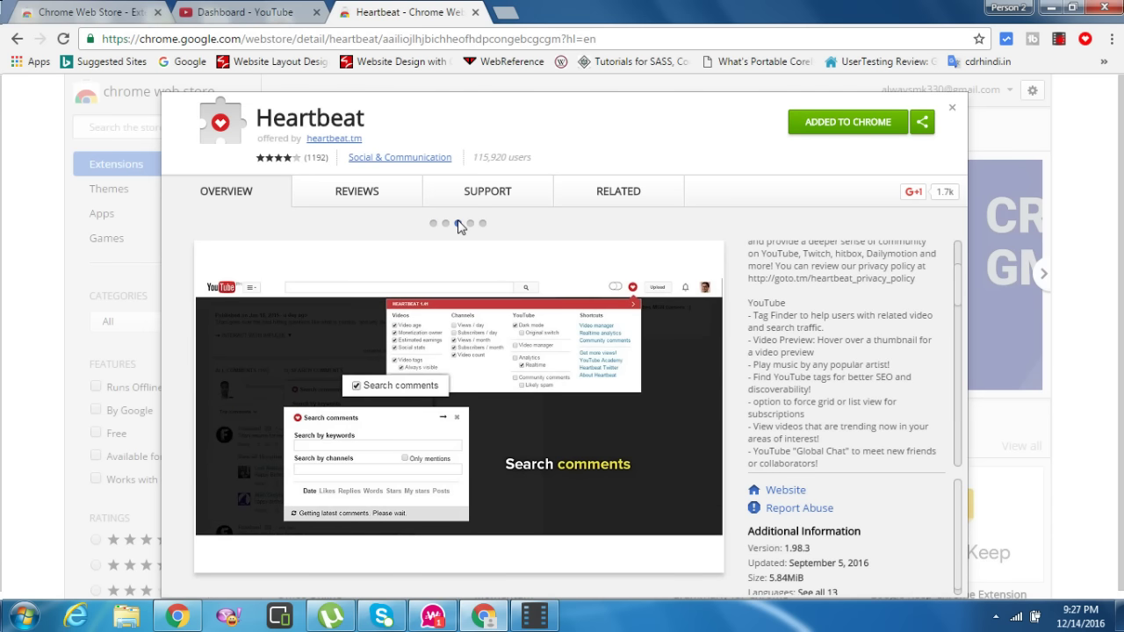
click(468, 224)
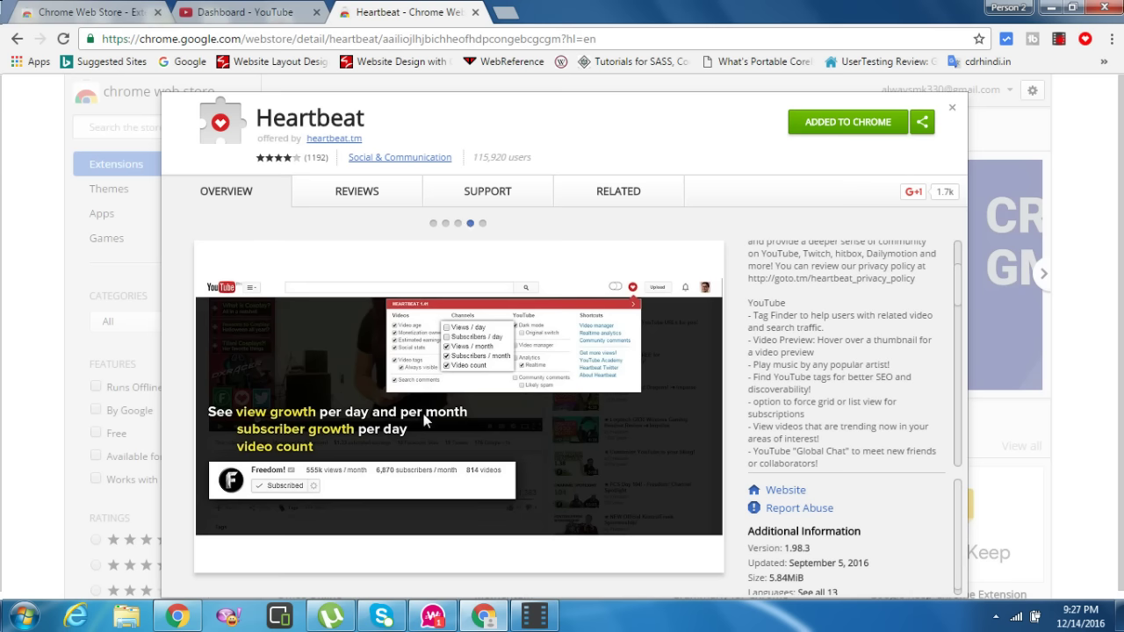
click(482, 224)
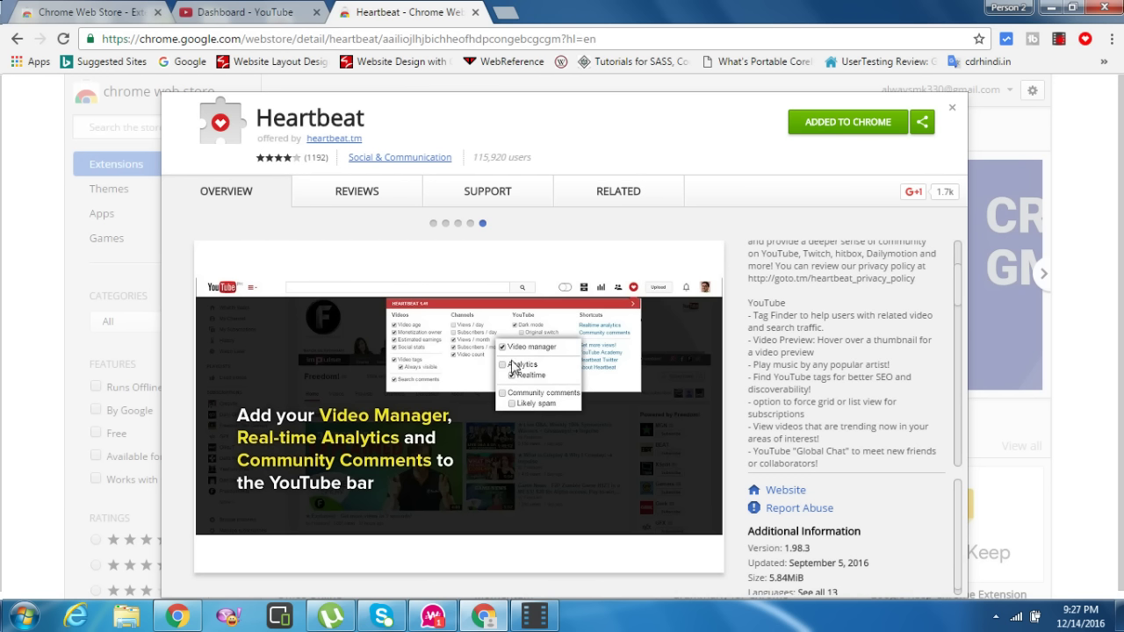
click(241, 13)
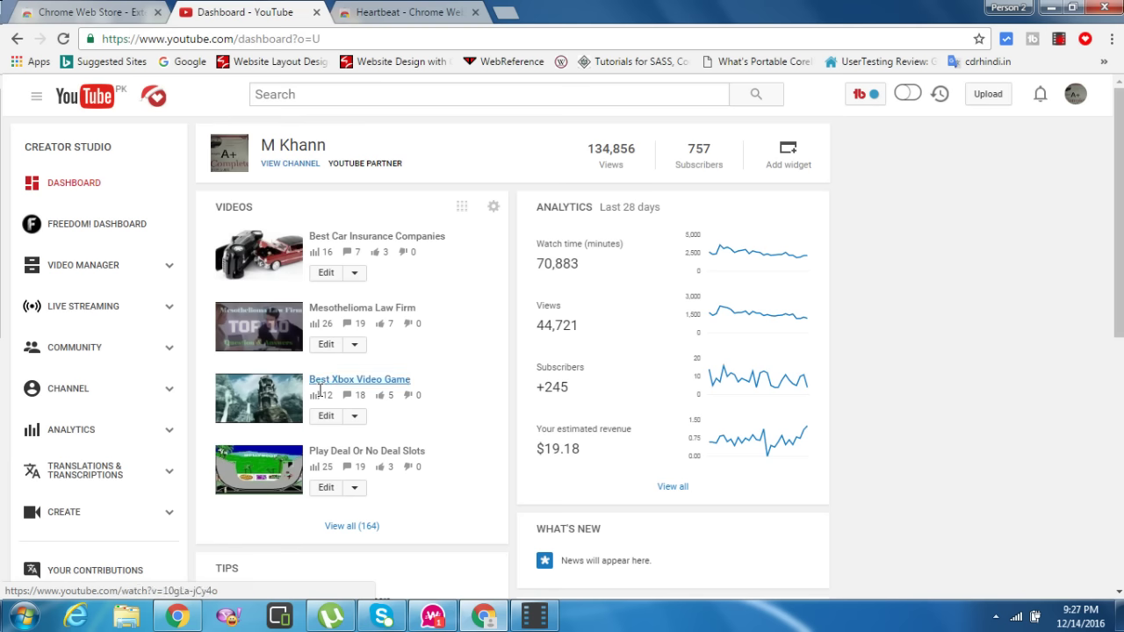
Open the edit page for 'Mesothelioma Law Firm' from the dashboard's Videos card.
click(323, 346)
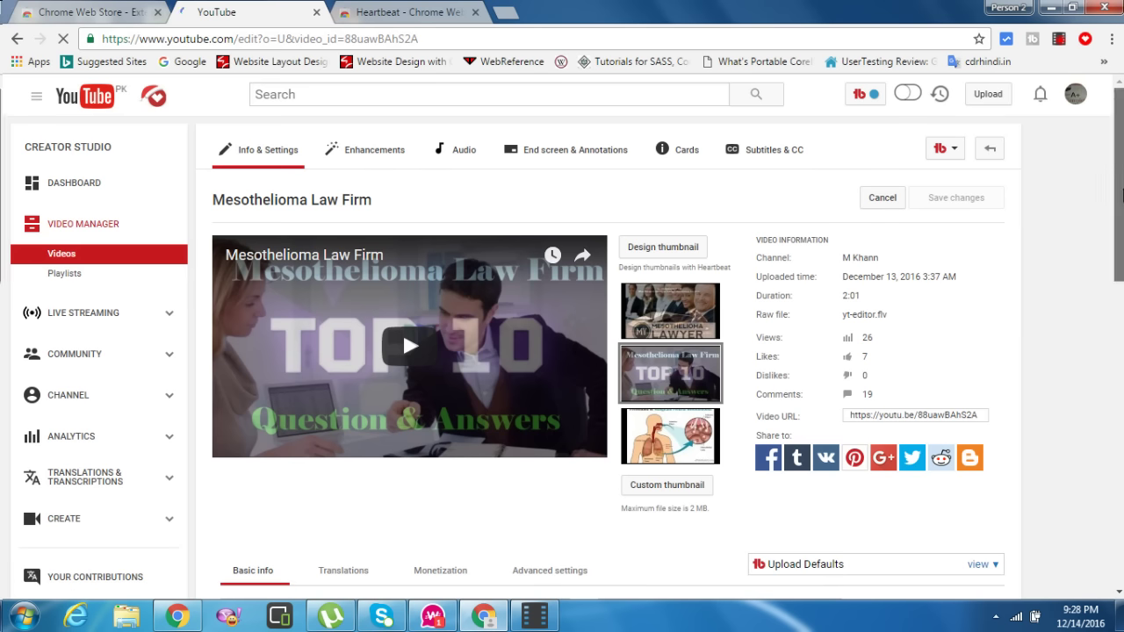
Scroll the edit page down to the Tags box showing Heartbeat's Tag Finder ranks.
scroll(1122, 191, down, 1)
scroll(1122, 197, down, 1)
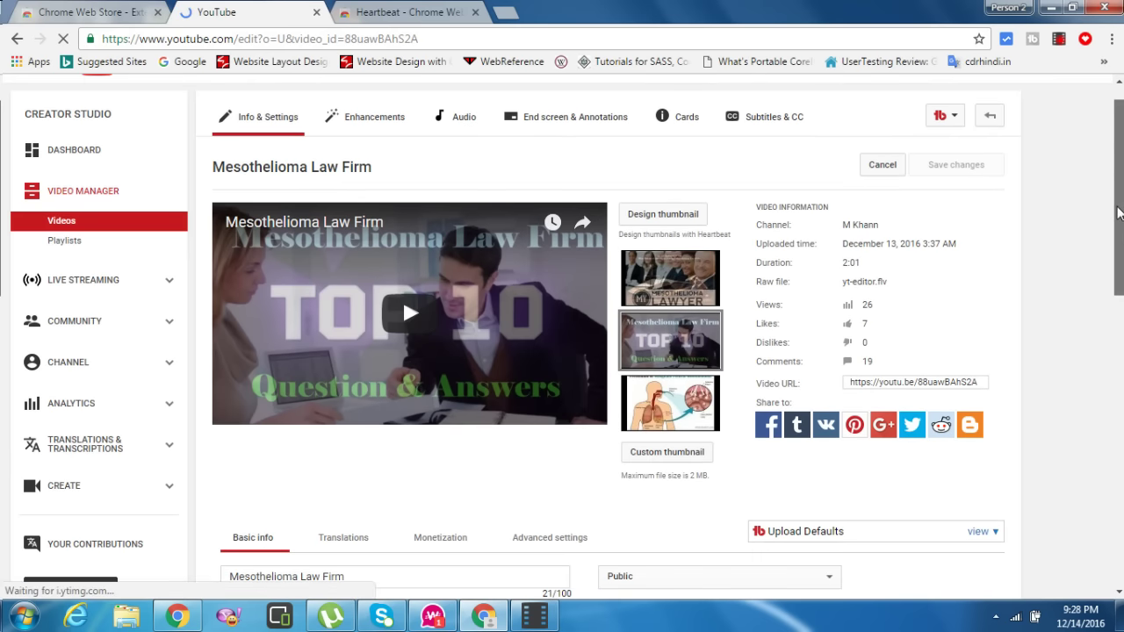
drag(1118, 213, 1121, 259)
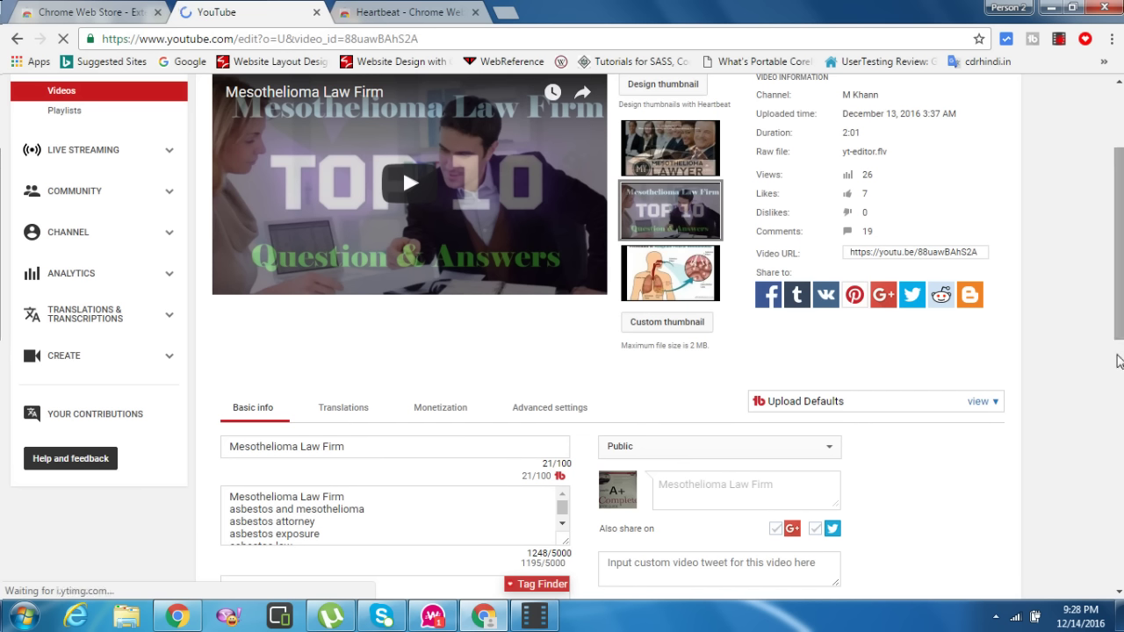
scroll(1119, 355, down, 2)
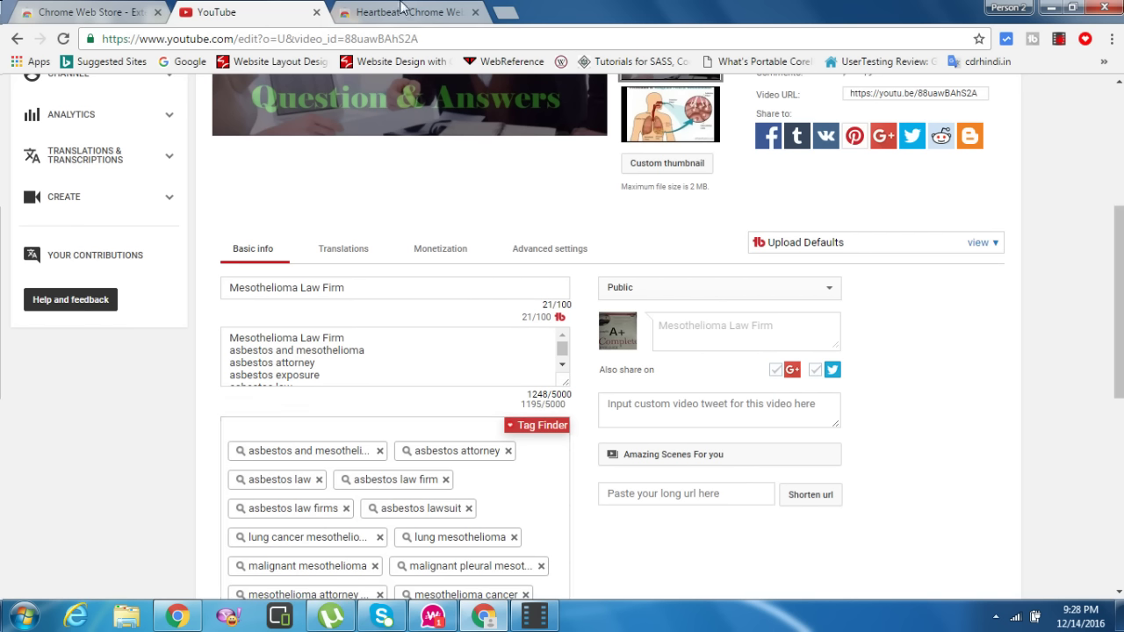
key(ctrl+Tab)
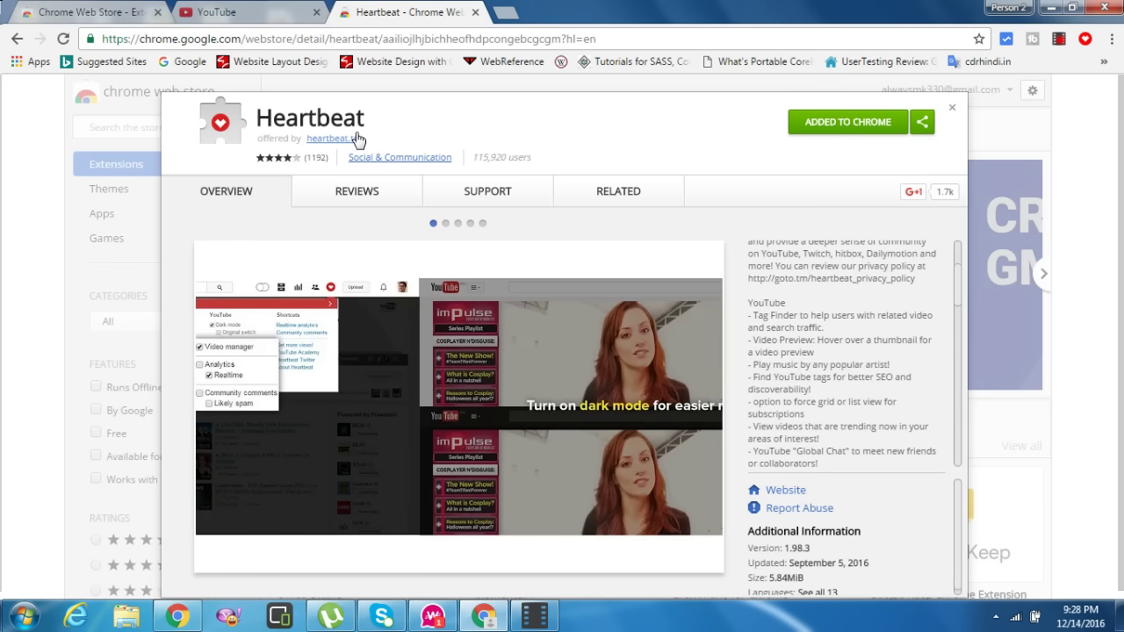
click(279, 12)
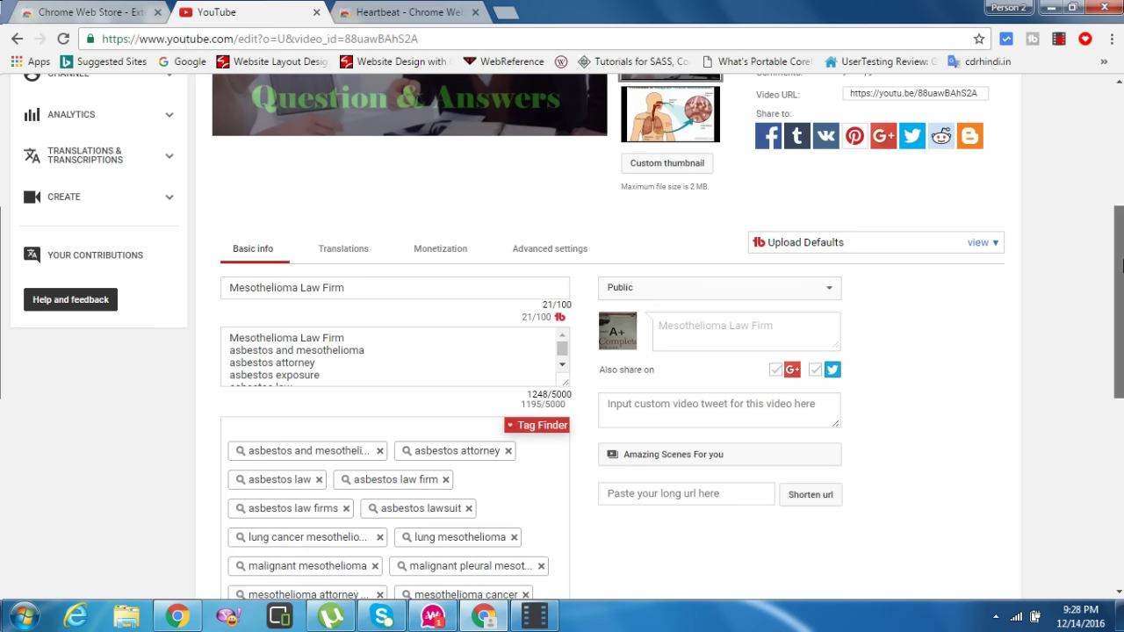
drag(1120, 266, 1122, 298)
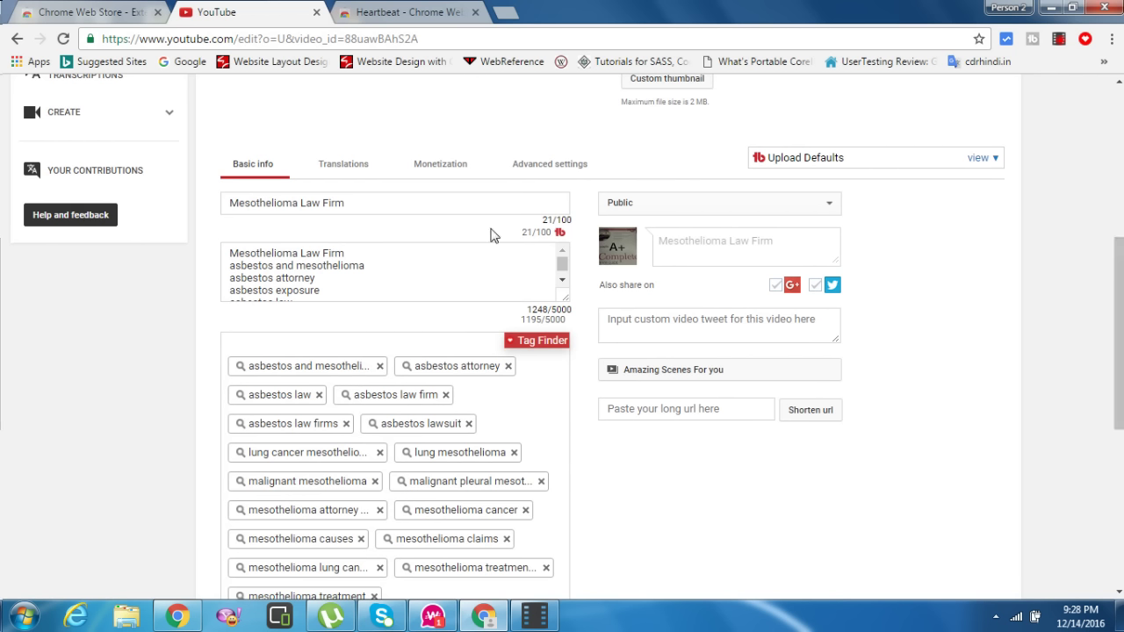
drag(226, 204, 355, 192)
key(ctrl+c)
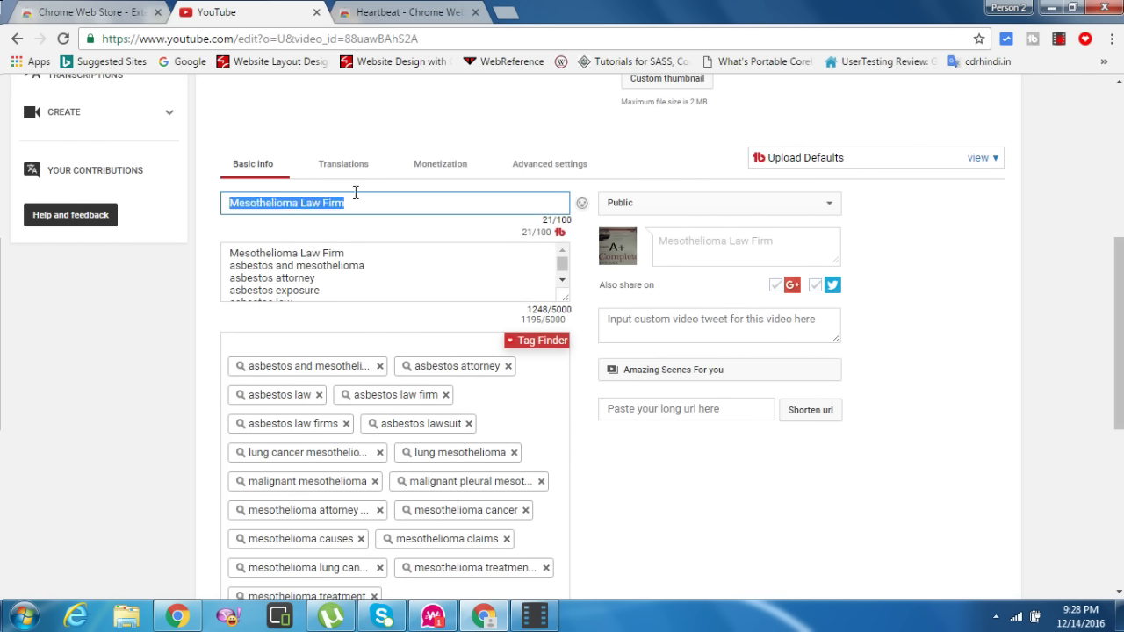
scroll(521, 339, down, 4)
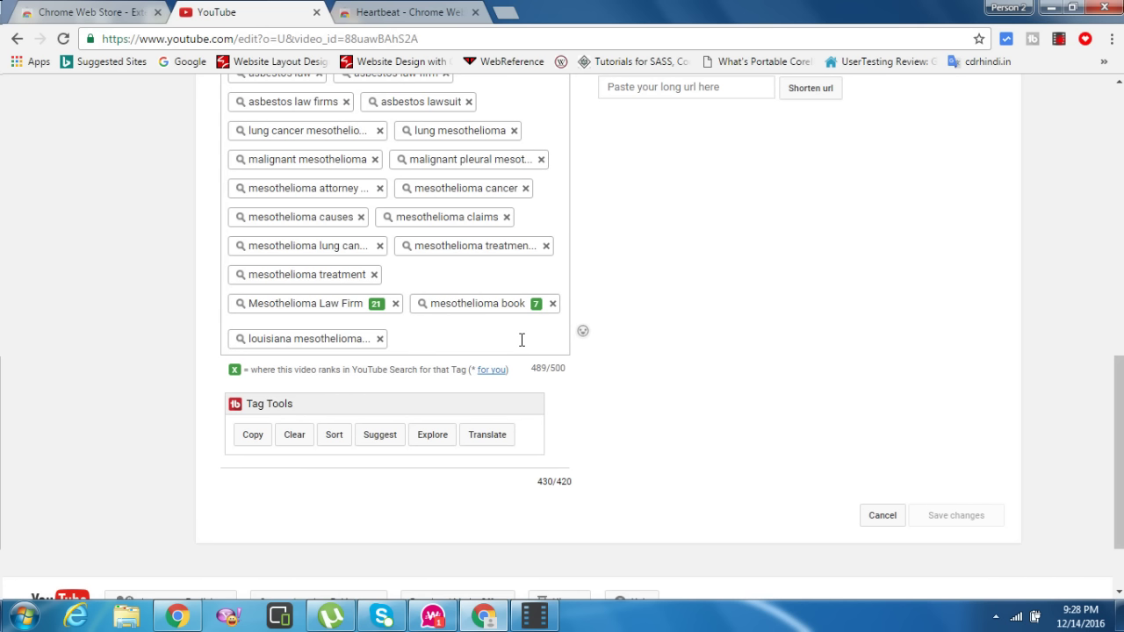
click(521, 340)
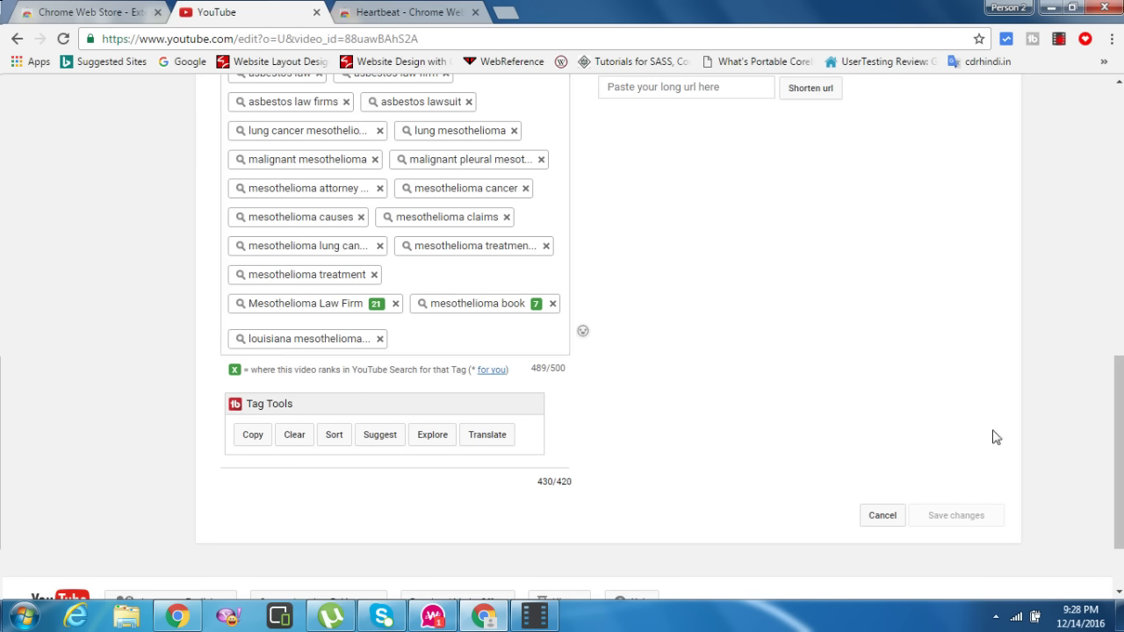
scroll(1122, 430, up, 2)
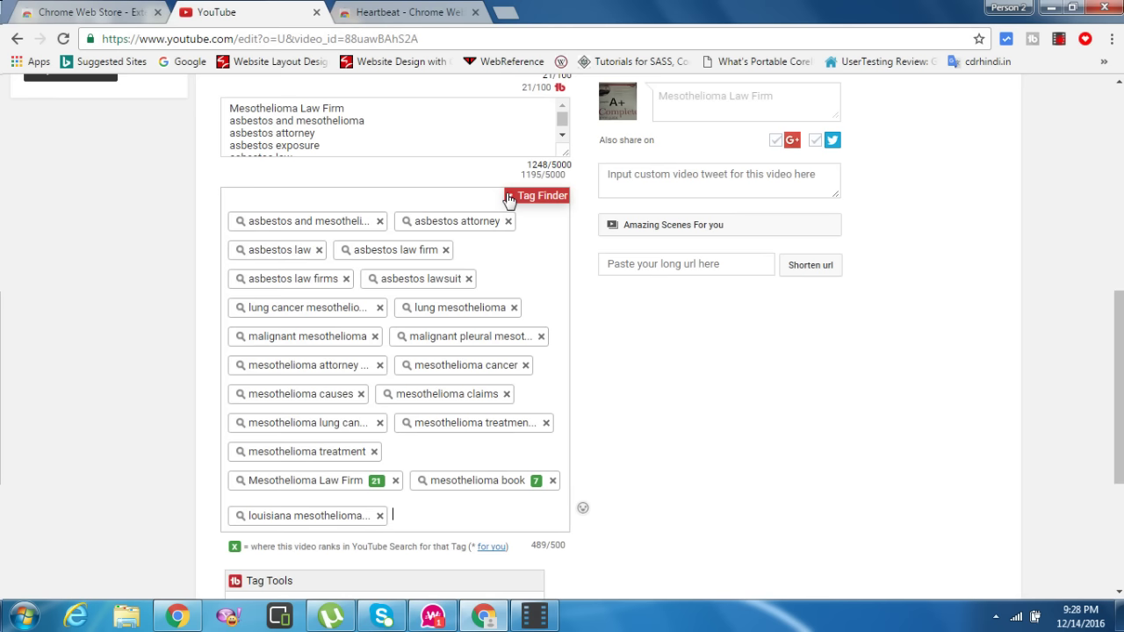
scroll(509, 201, down, 2)
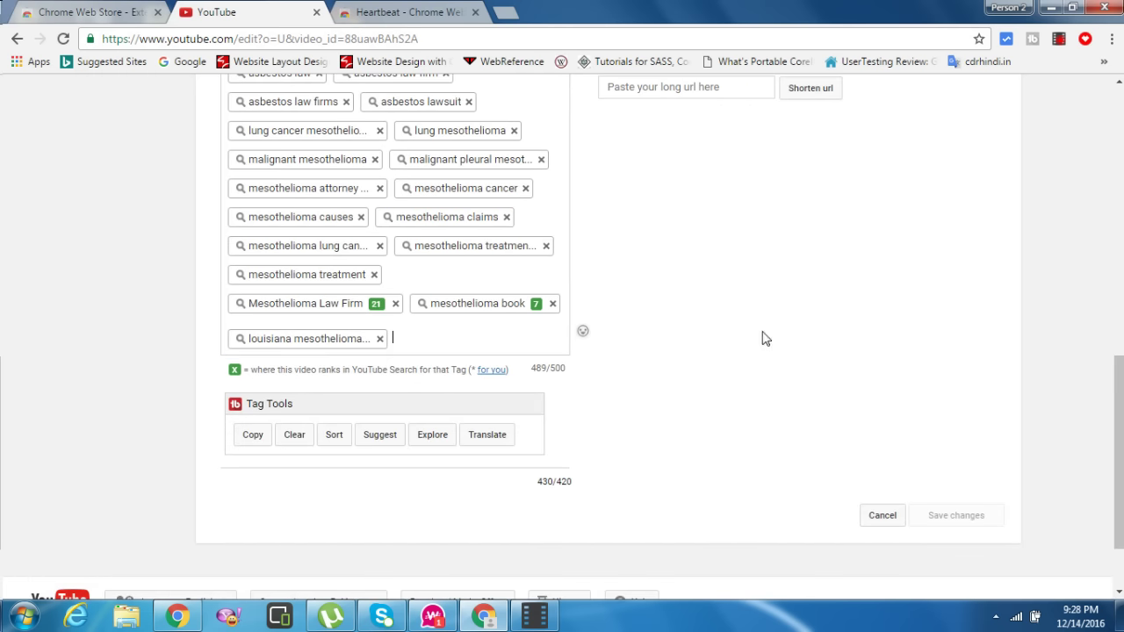
scroll(703, 281, up, 2)
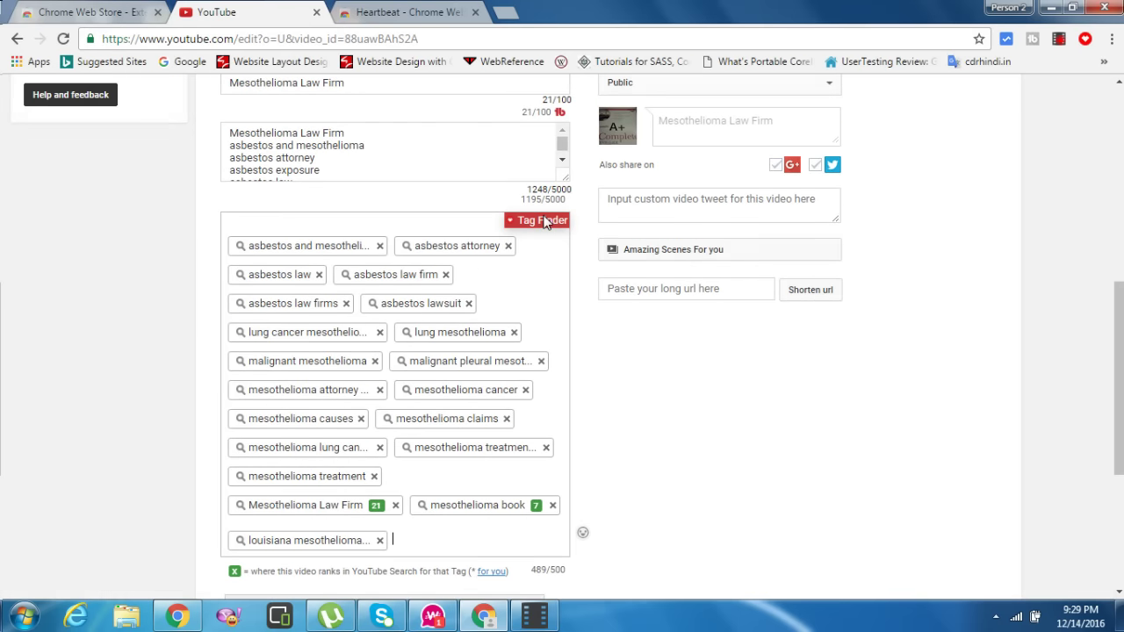
scroll(546, 224, down, 2)
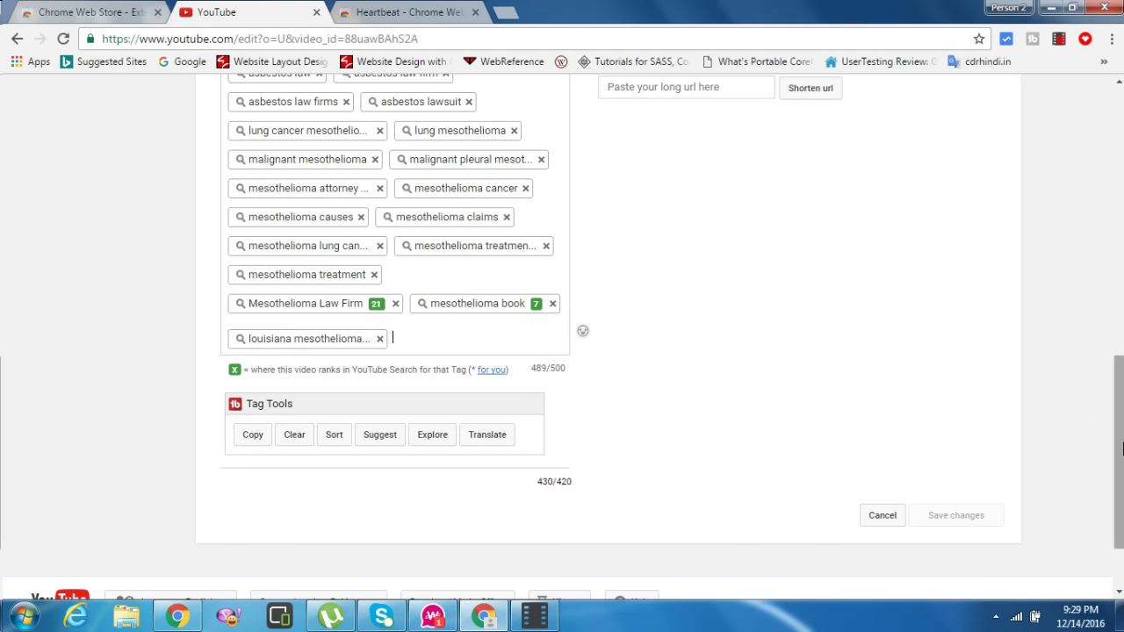
drag(1120, 447, 1121, 369)
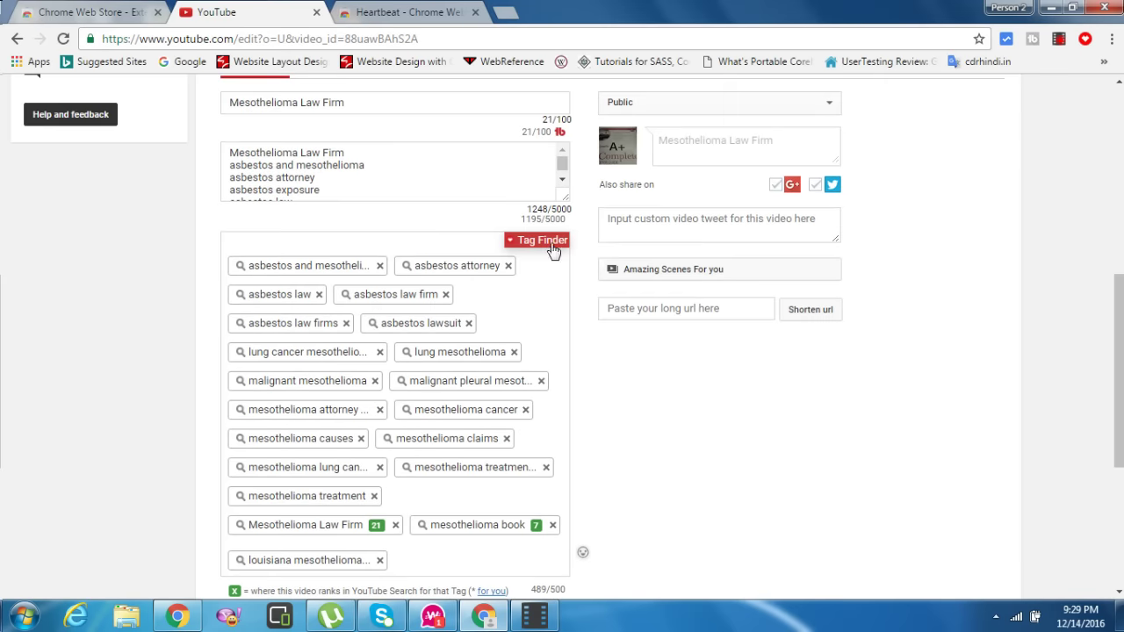
scroll(544, 248, down, 3)
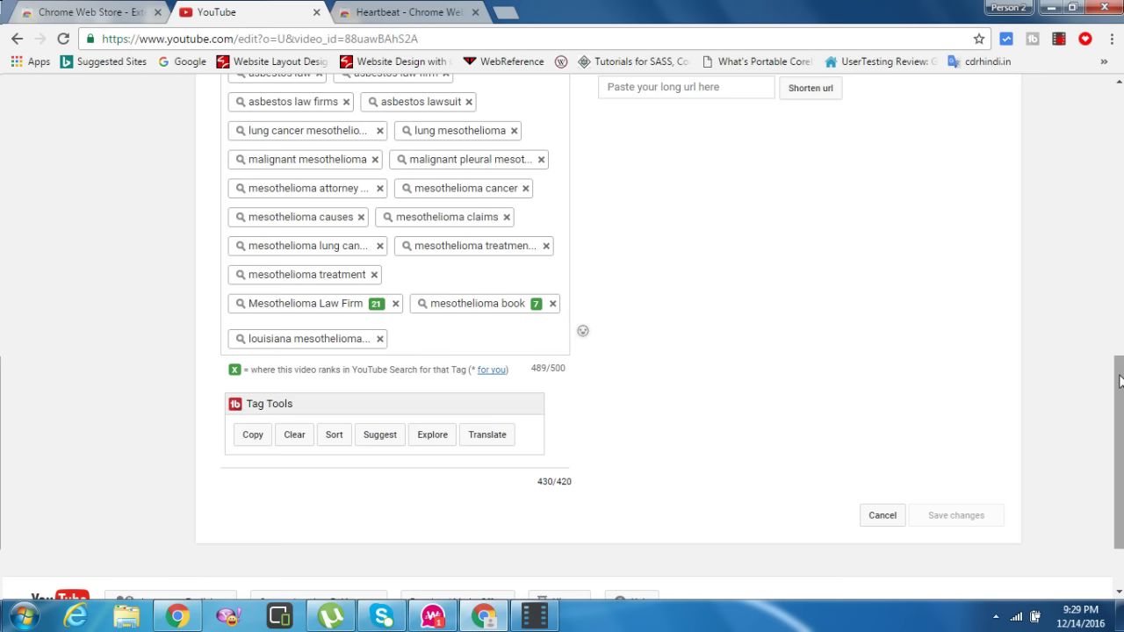
drag(1120, 363, 1119, 245)
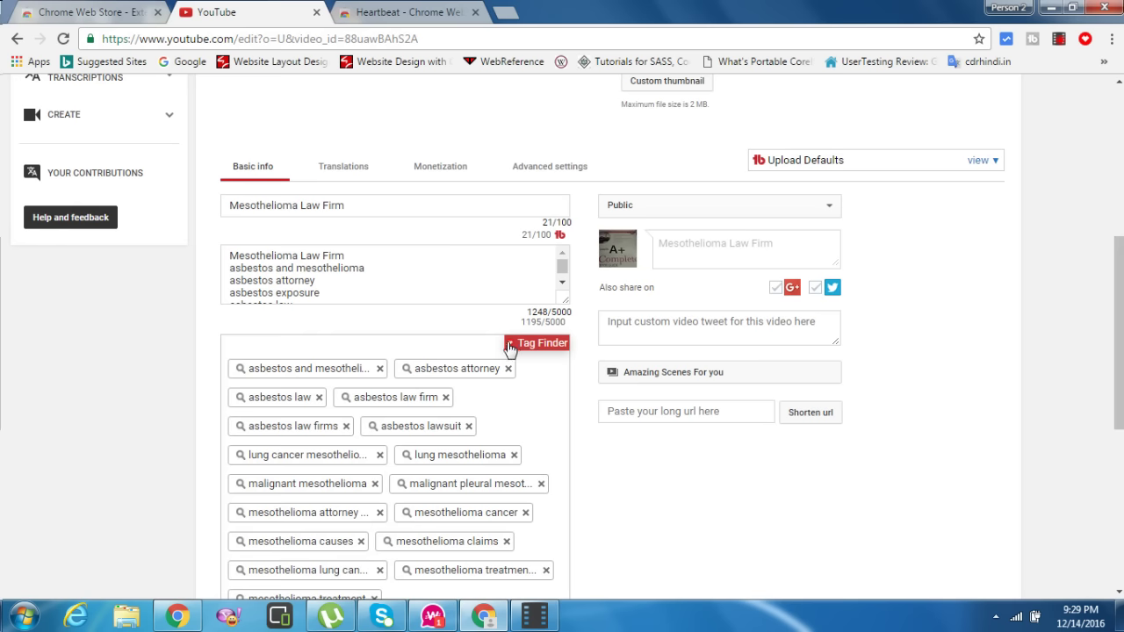
scroll(508, 344, down, 4)
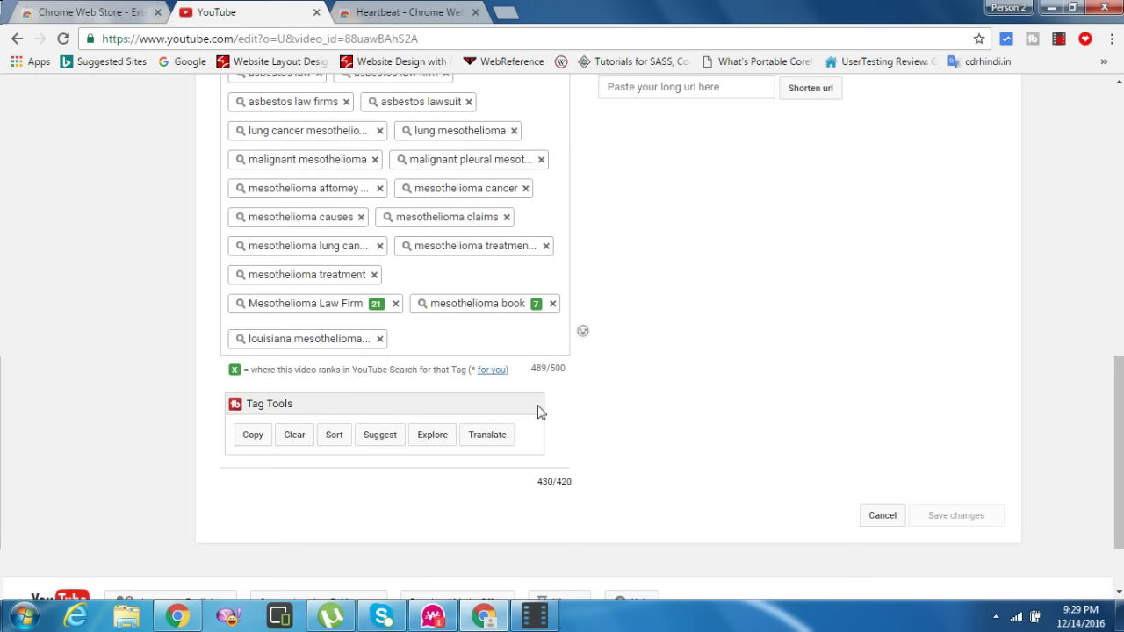
Run a YouTube Tag Finder lookup for 'mesothelioma law firm': 450,000 volume, $6.42 CPC, 0.4 competition.
drag(1120, 424, 1121, 321)
click(534, 297)
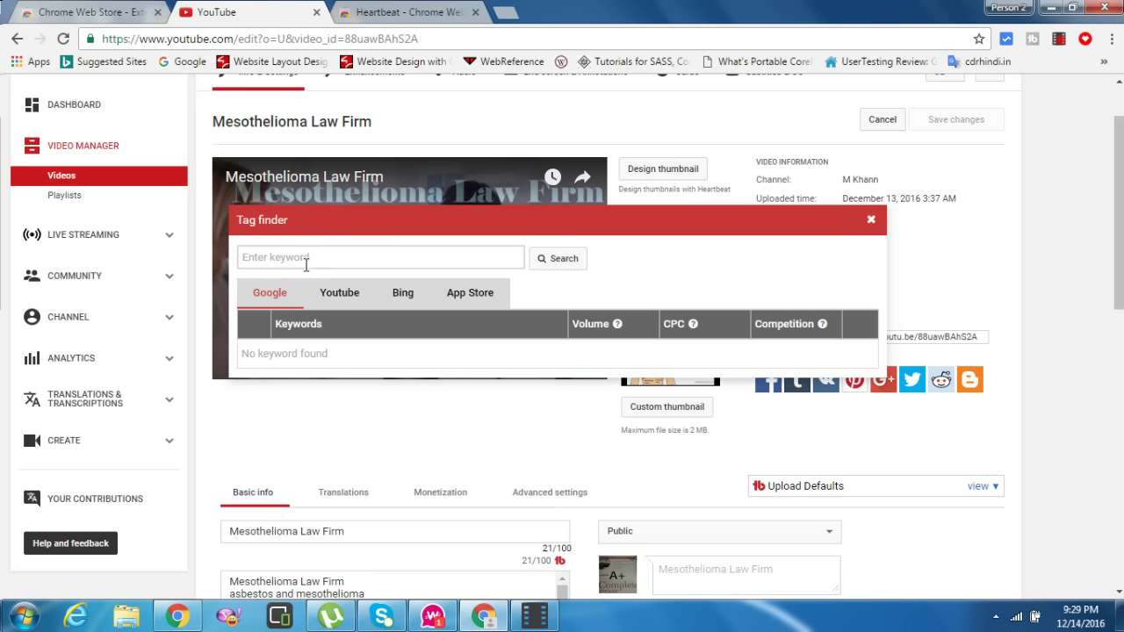
click(329, 294)
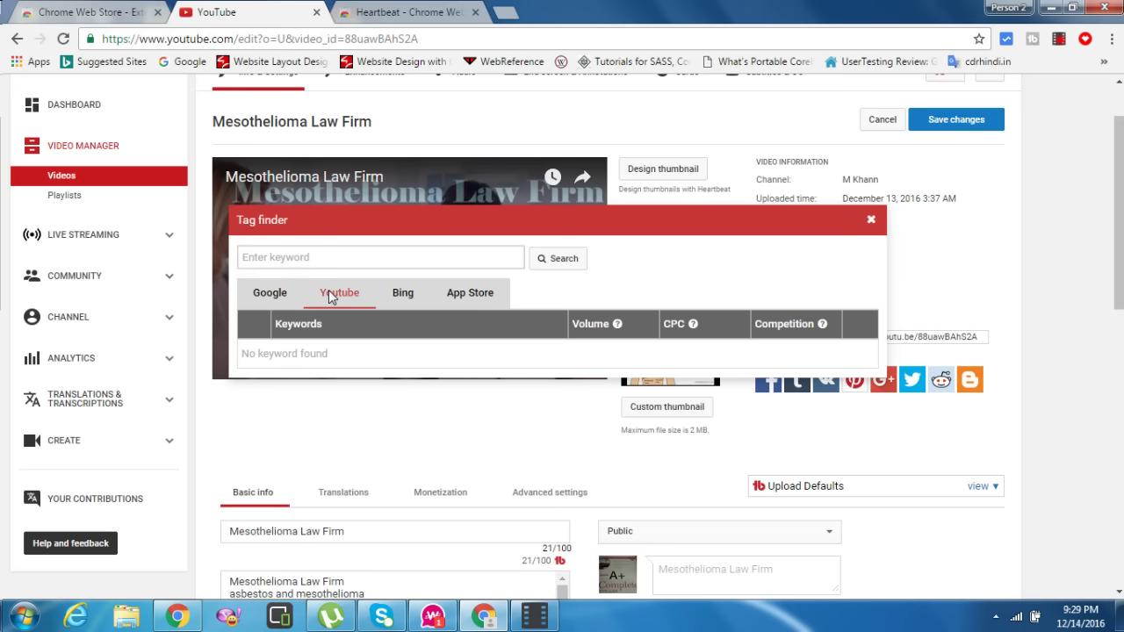
click(311, 254)
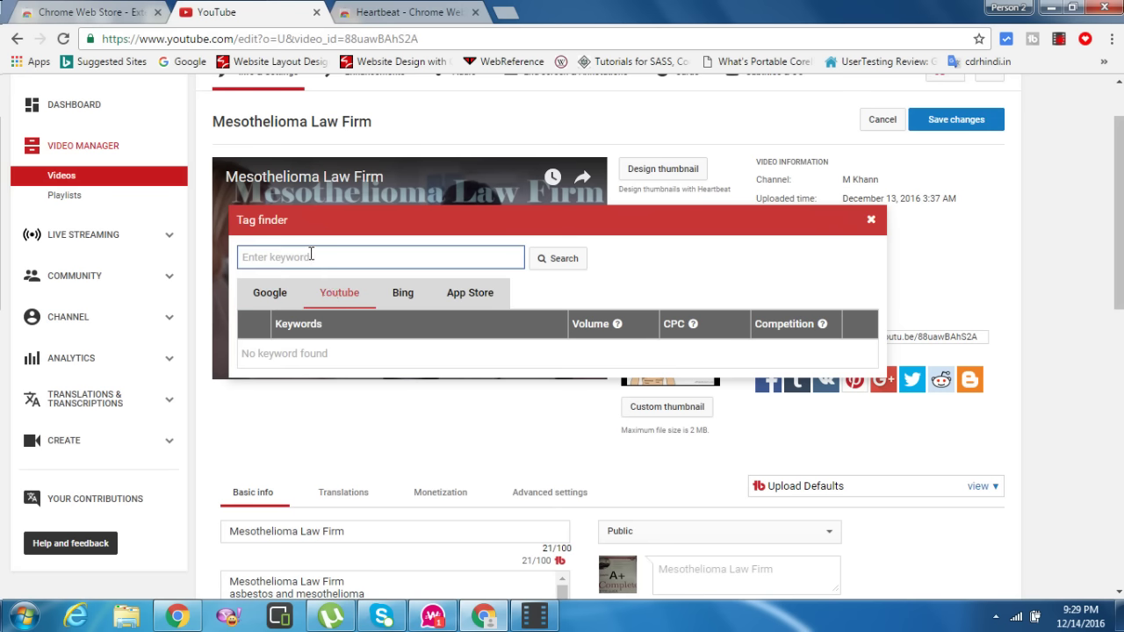
key(ctrl+v)
click(550, 267)
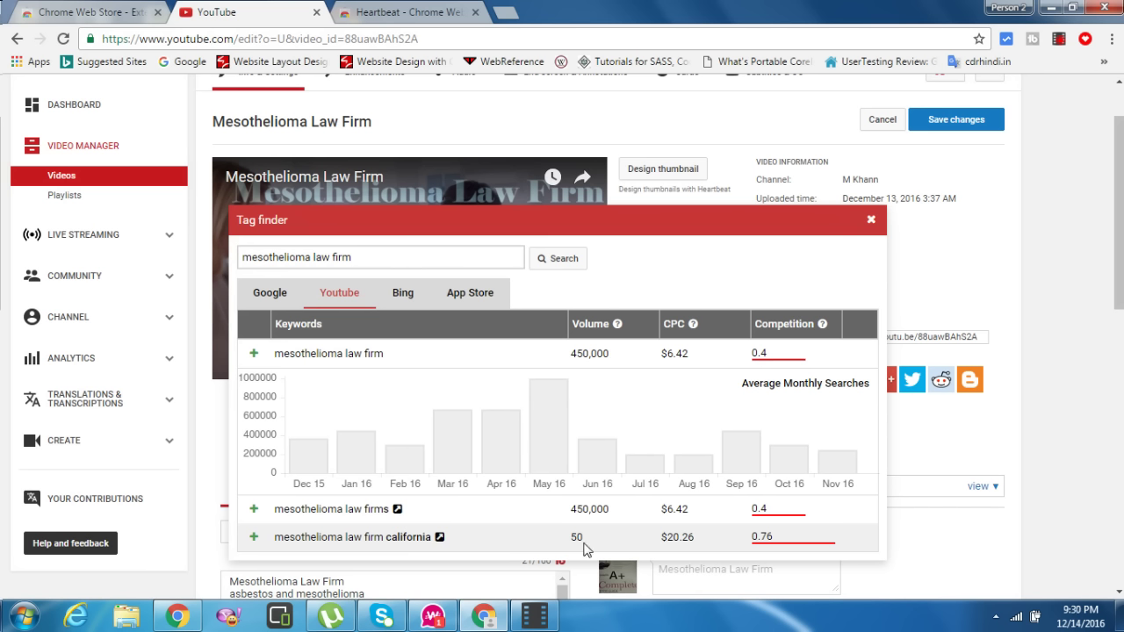
Shorten the keyword to 'mesothelioma law' and search: 260 volume, $57.77 CPC, 0.36 competition.
mouse_move(618, 324)
mouse_move(693, 327)
mouse_move(820, 329)
click(385, 260)
key(BackSpace)
key(BackSpace)
key(BackSpace)
key(BackSpace)
key(BackSpace)
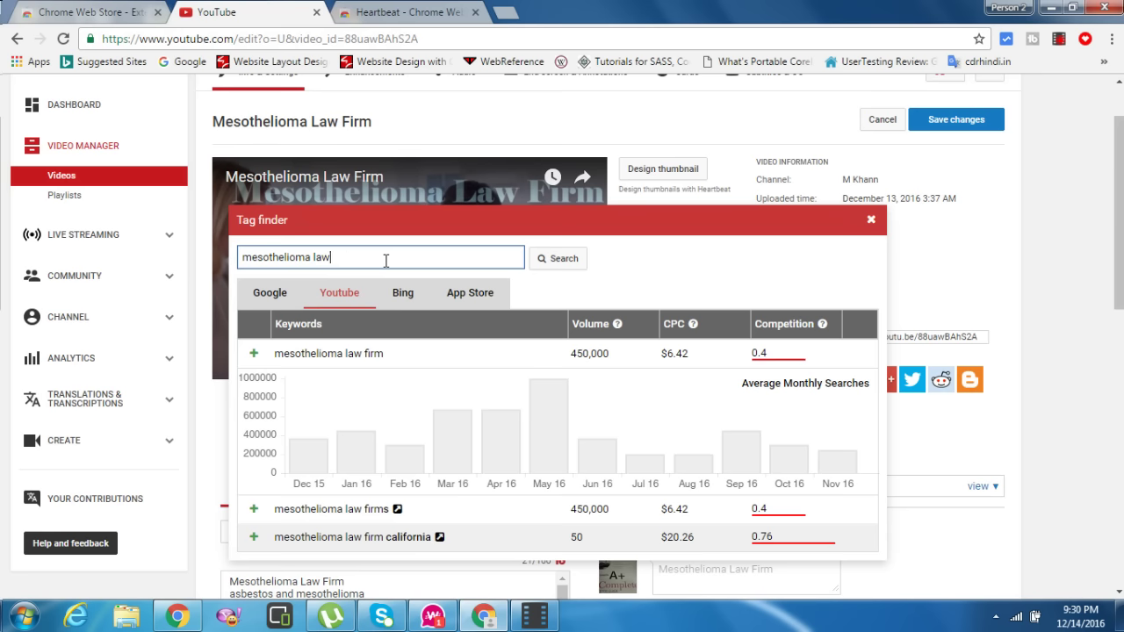
click(554, 267)
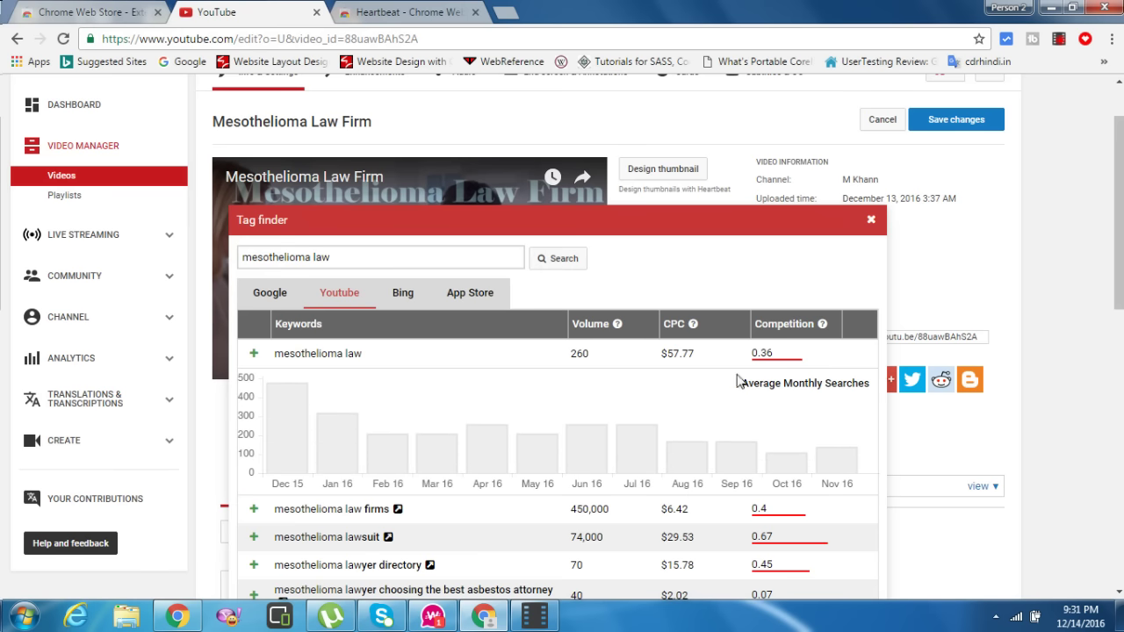
drag(1121, 236, 1120, 289)
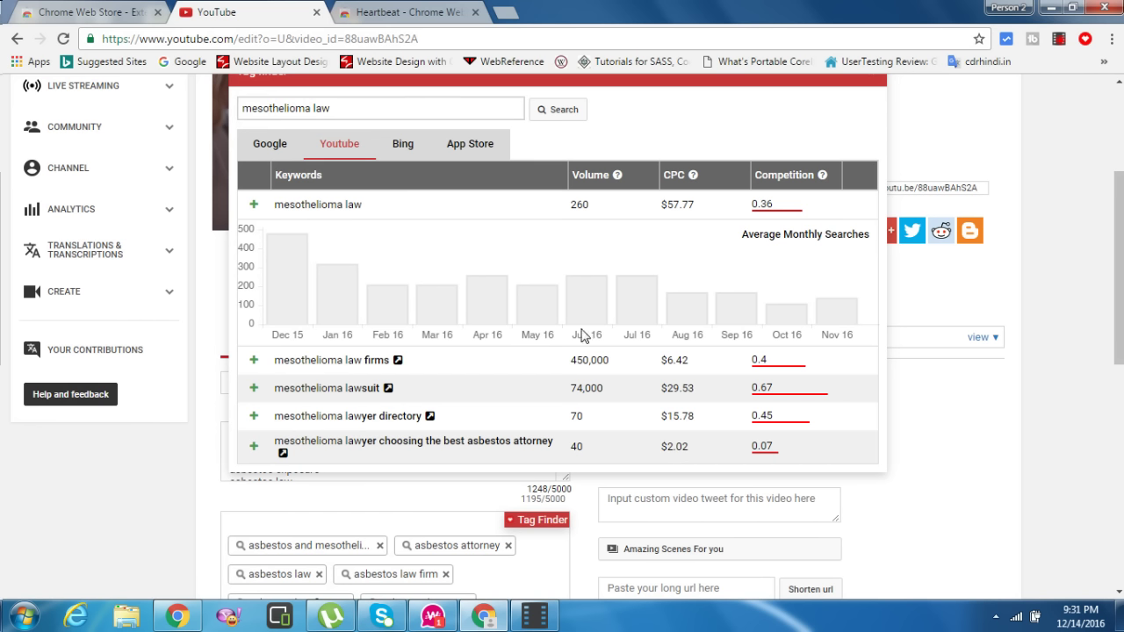
Replace the keyword with 'funny video' and look up its YouTube stats.
triple_click(359, 107)
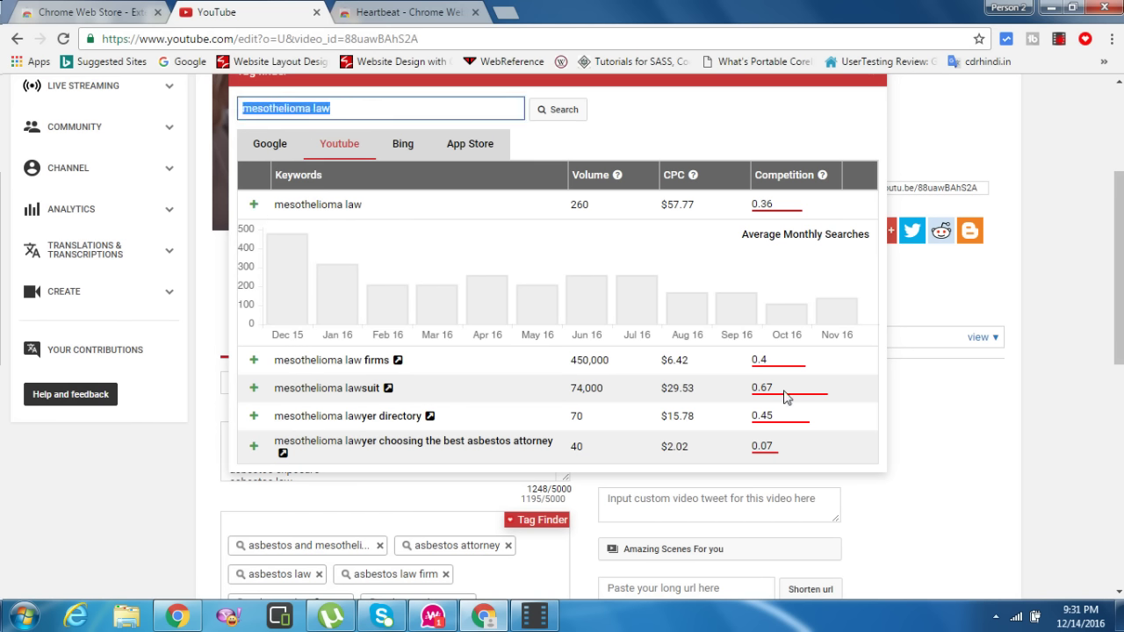
triple_click(342, 103)
text(funn)
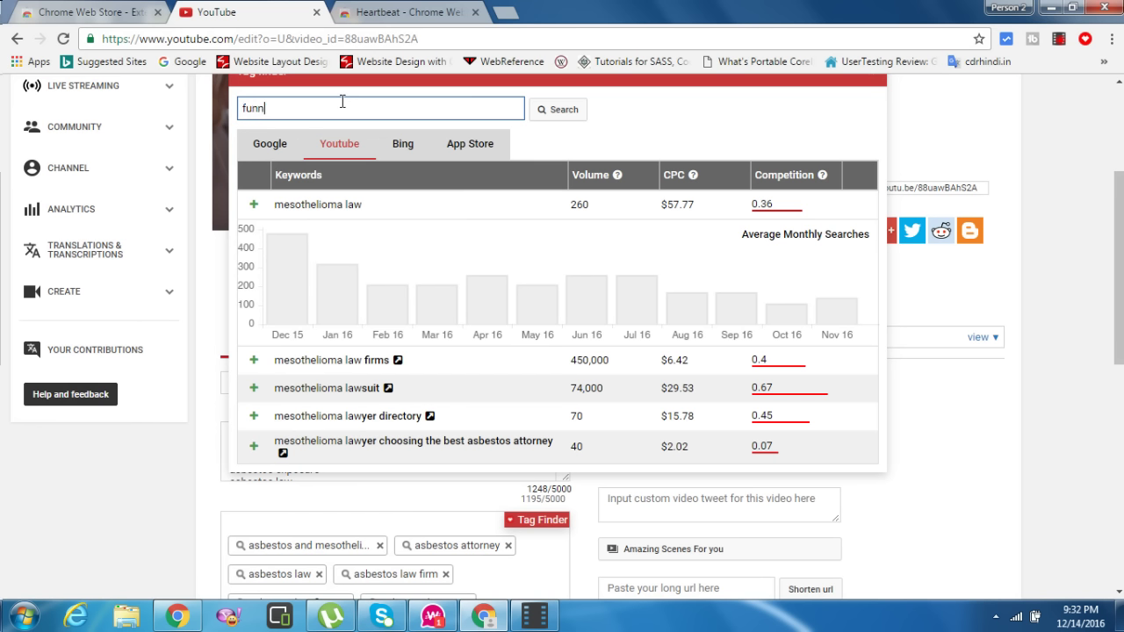
text(y video)
click(544, 114)
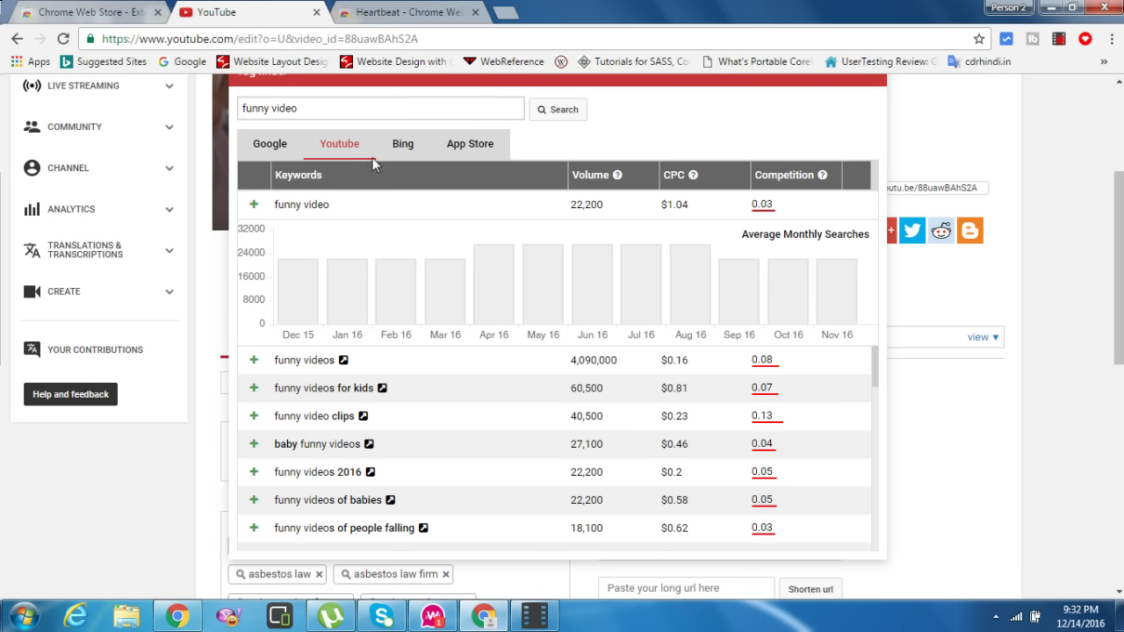
Trim the keyword to 'funny' and search: 1,500,000 volume, $0.17 CPC, 0.05 competition.
click(330, 112)
key(BackSpace)
key(BackSpace)
key(BackSpace)
key(BackSpace)
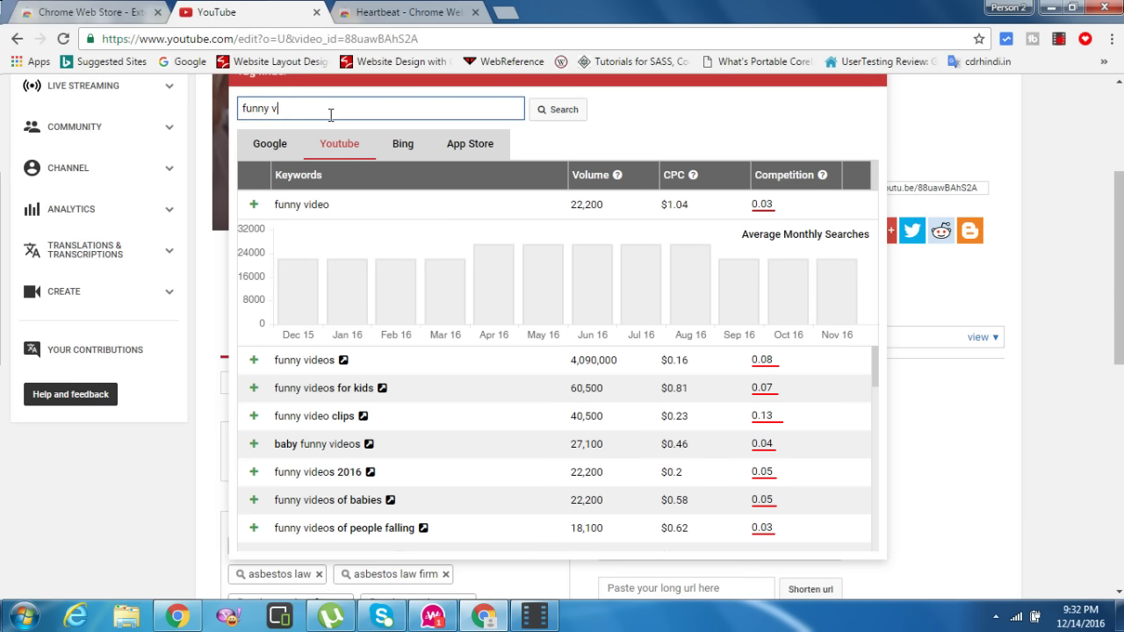
key(BackSpace)
click(546, 108)
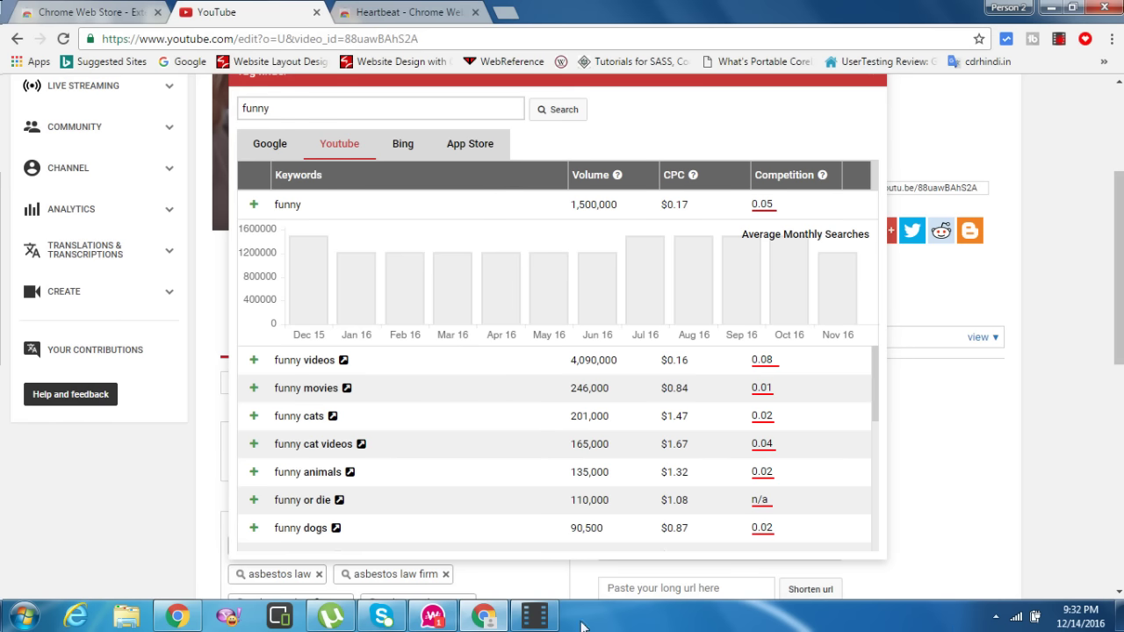
click(537, 617)
click(543, 620)
click(394, 108)
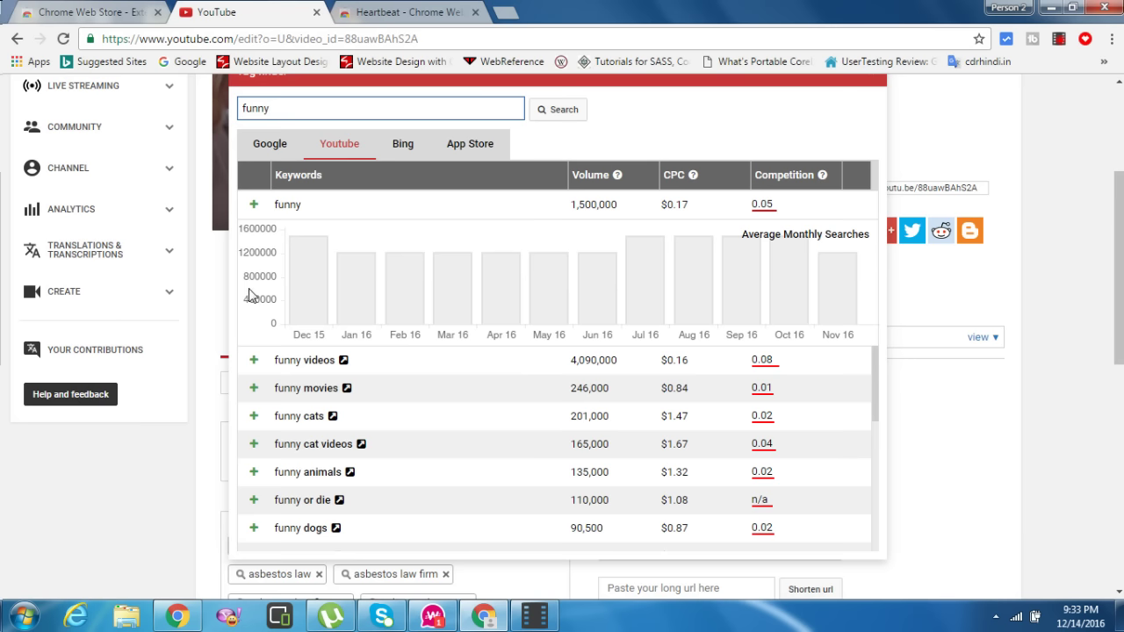
mouse_move(307, 278)
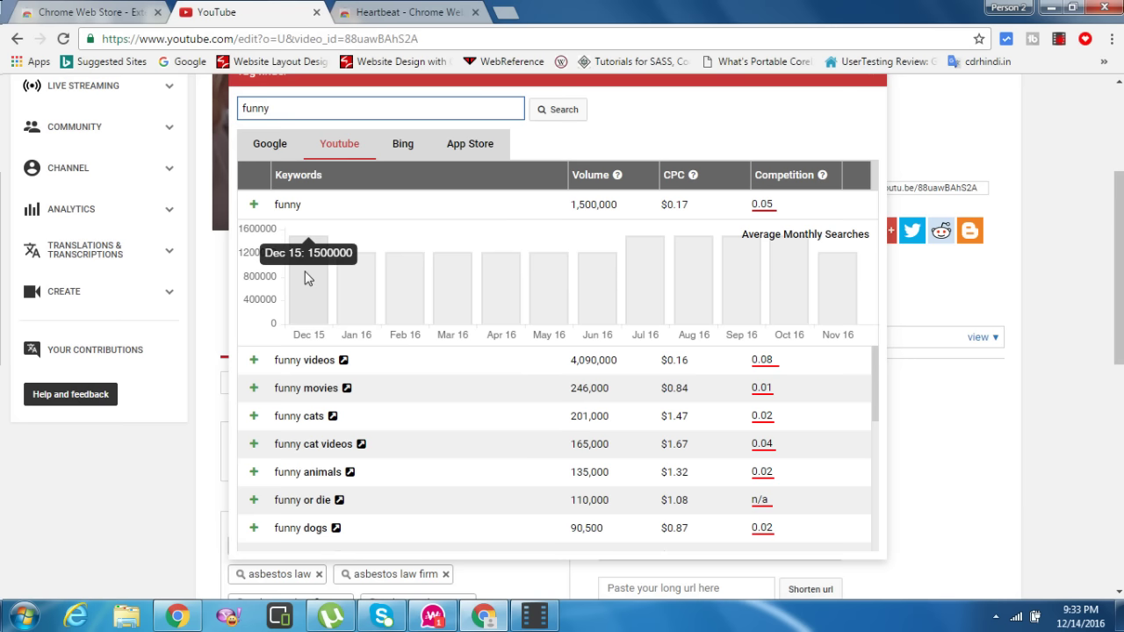
mouse_move(507, 313)
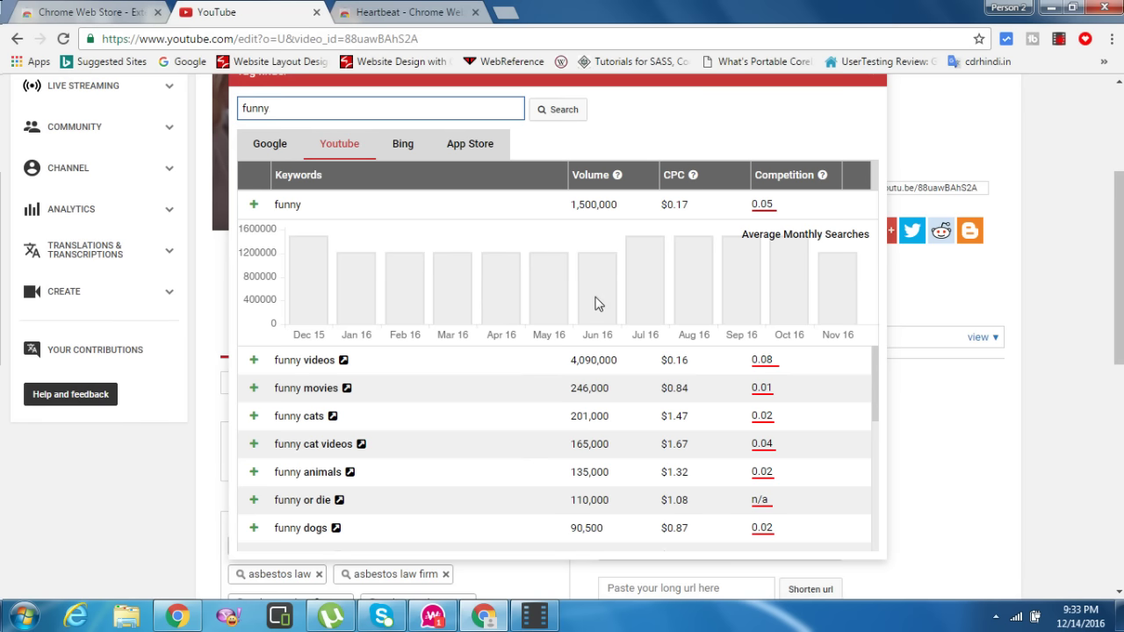
mouse_move(435, 305)
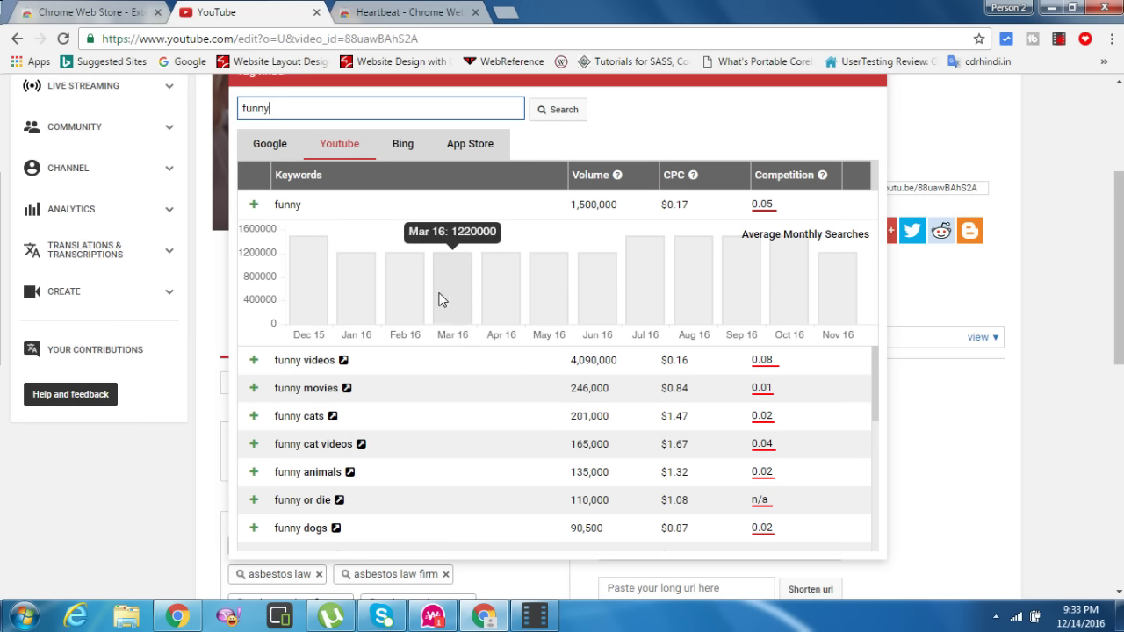
mouse_move(636, 242)
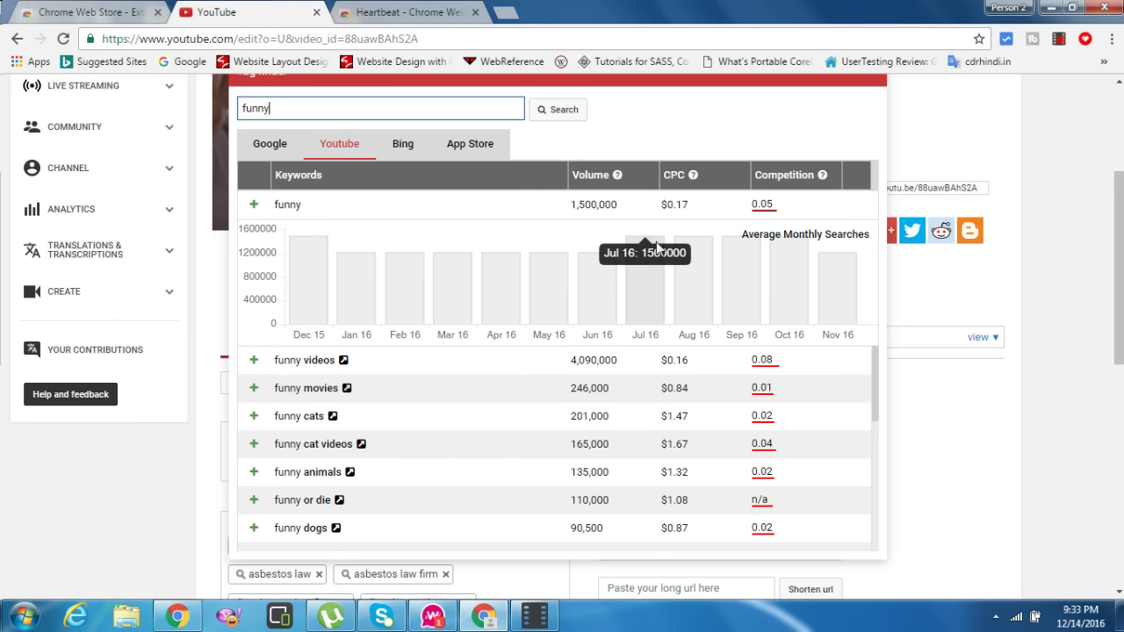
mouse_move(677, 242)
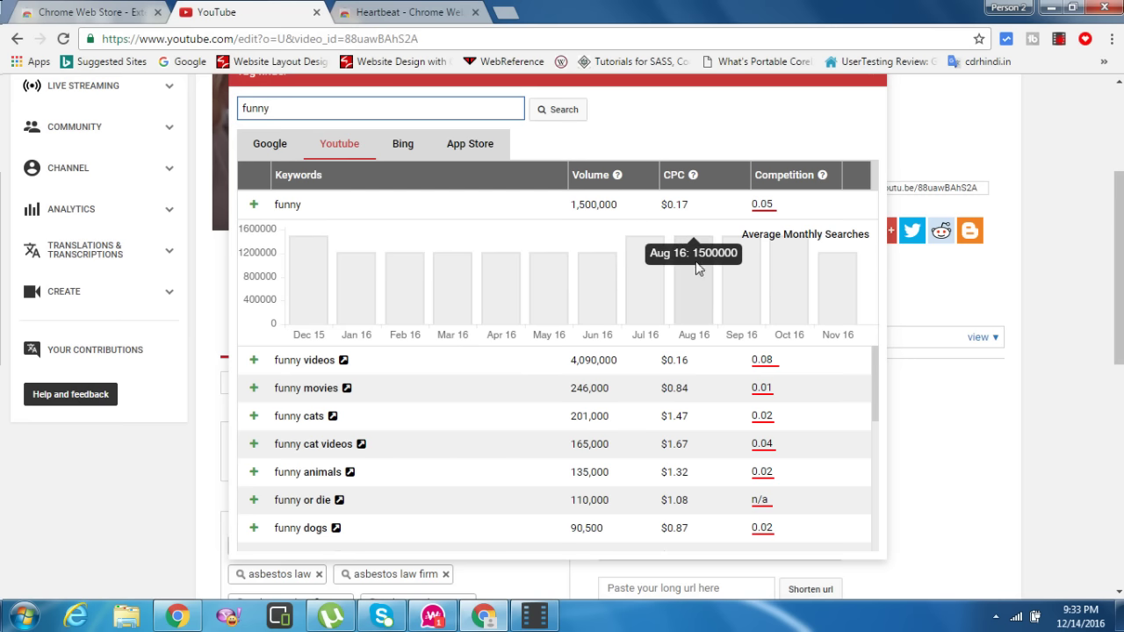
mouse_move(740, 265)
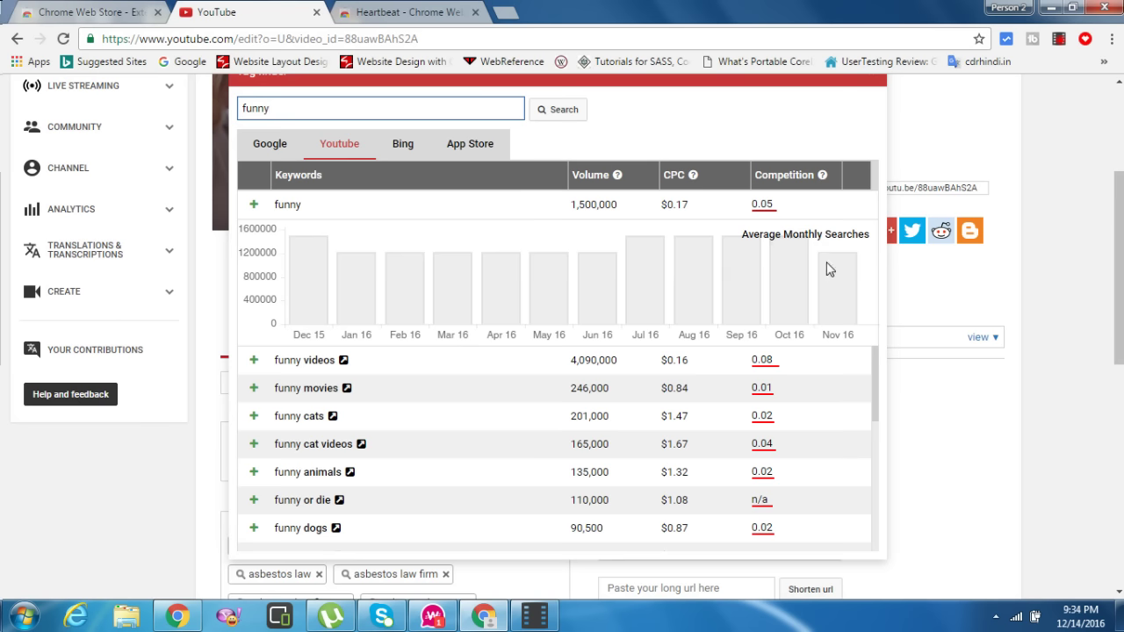
mouse_move(844, 273)
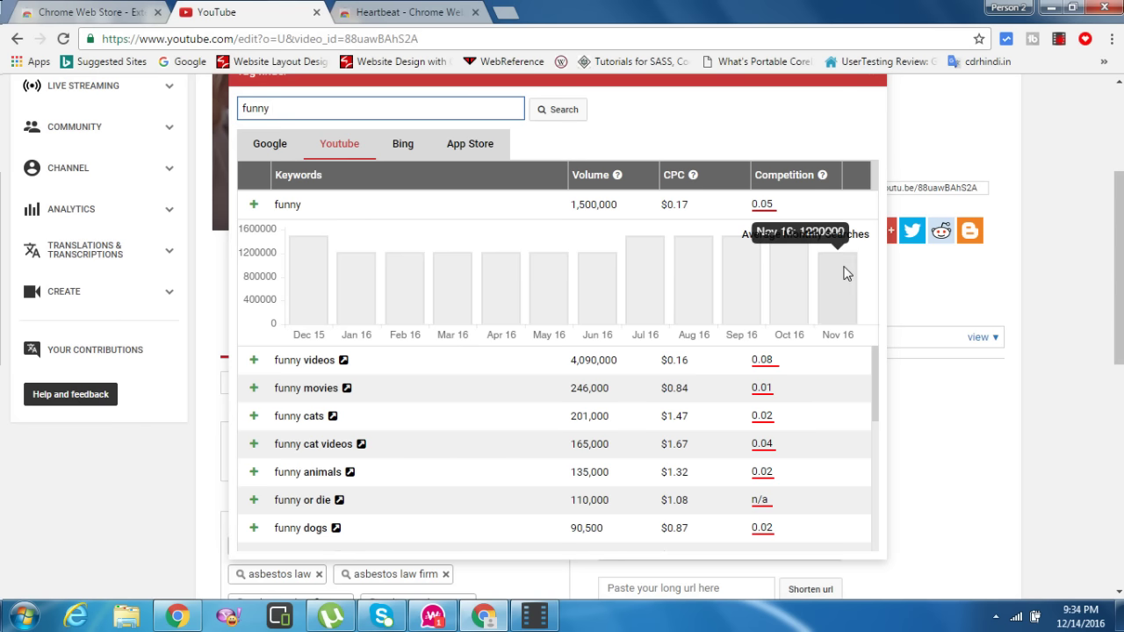
mouse_move(685, 323)
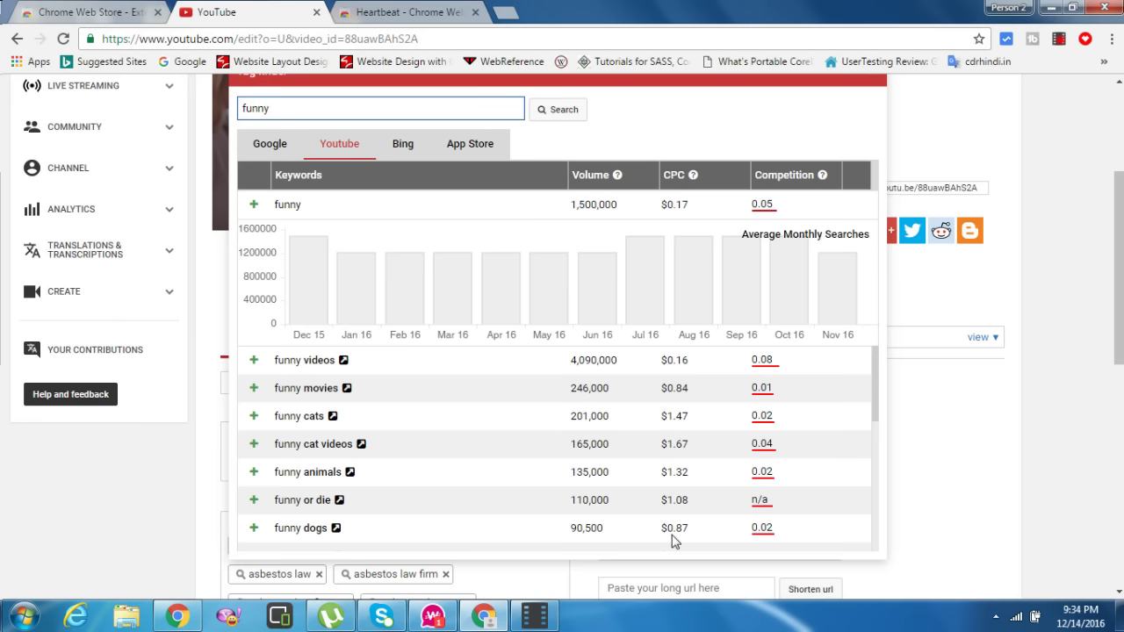
Replace 'funny' with 'whatsapp' and search: 124,000,000 volume, $0.06 CPC, 0.04 competition.
click(533, 617)
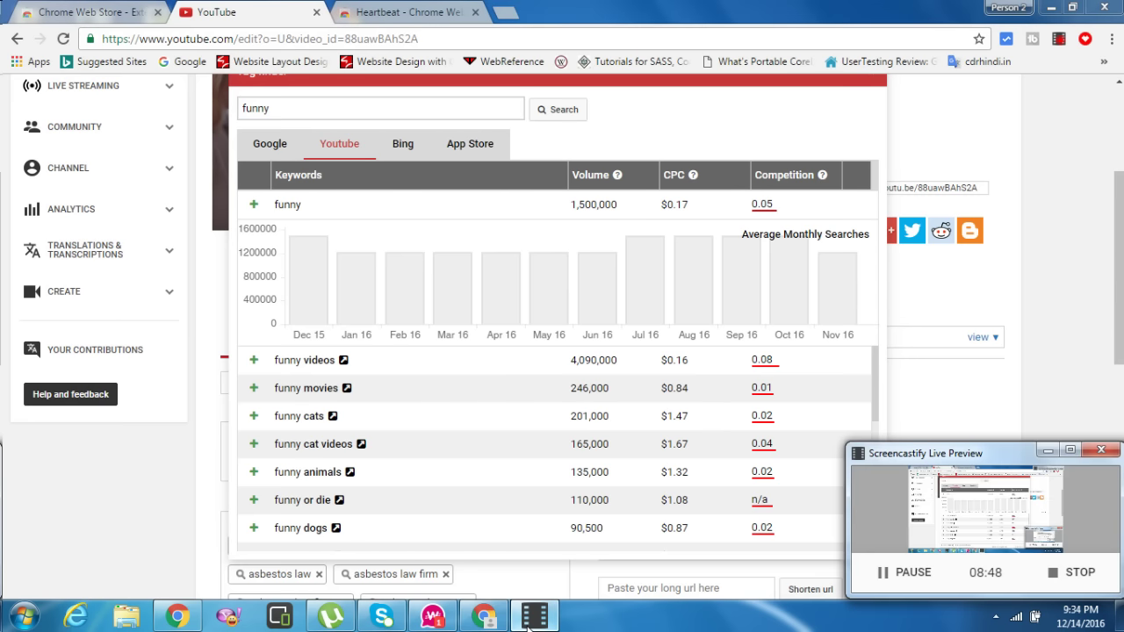
click(533, 617)
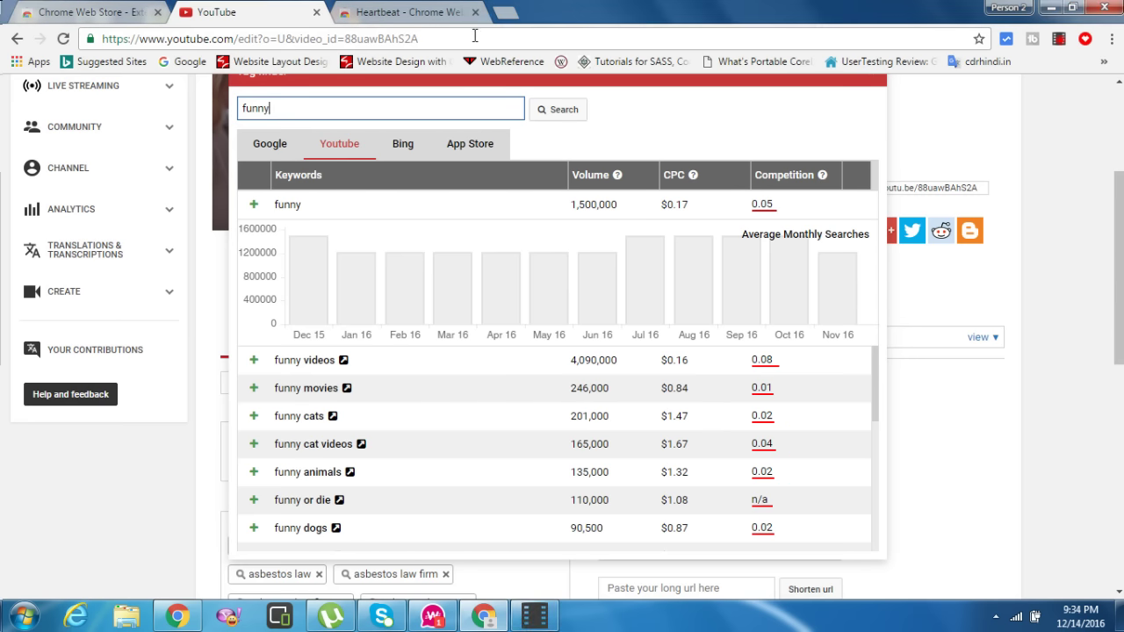
double_click(347, 112)
key(BackSpace)
text(whatsapp)
click(560, 110)
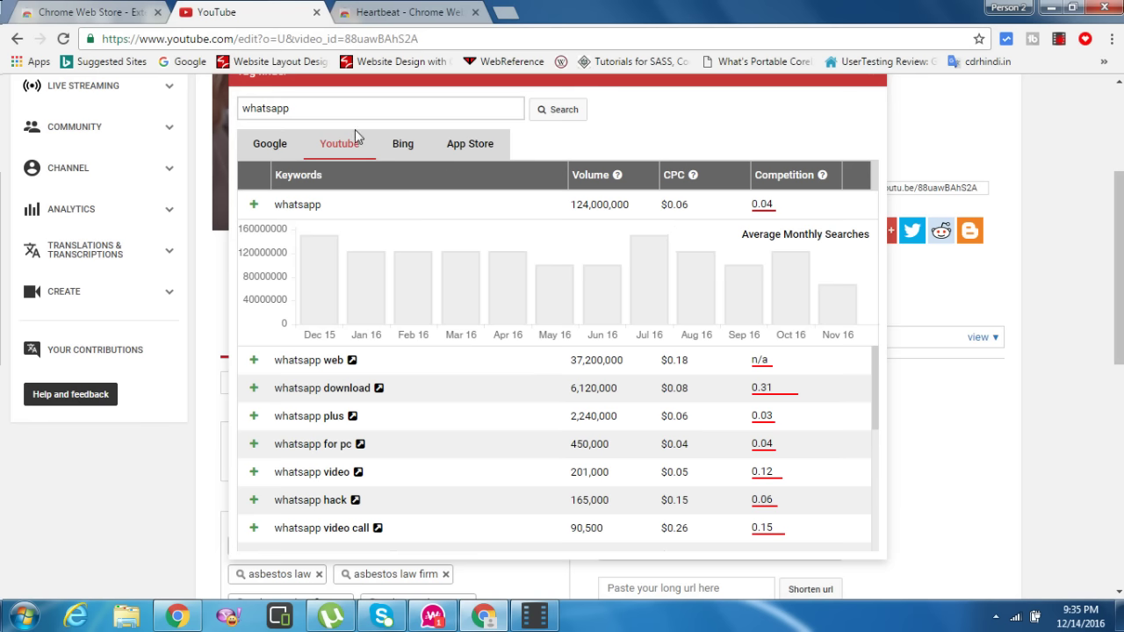
Change the Tag Finder keyword to 'whatsapp funny' and search for its volume, CPC and competition.
click(349, 107)
text(funn)
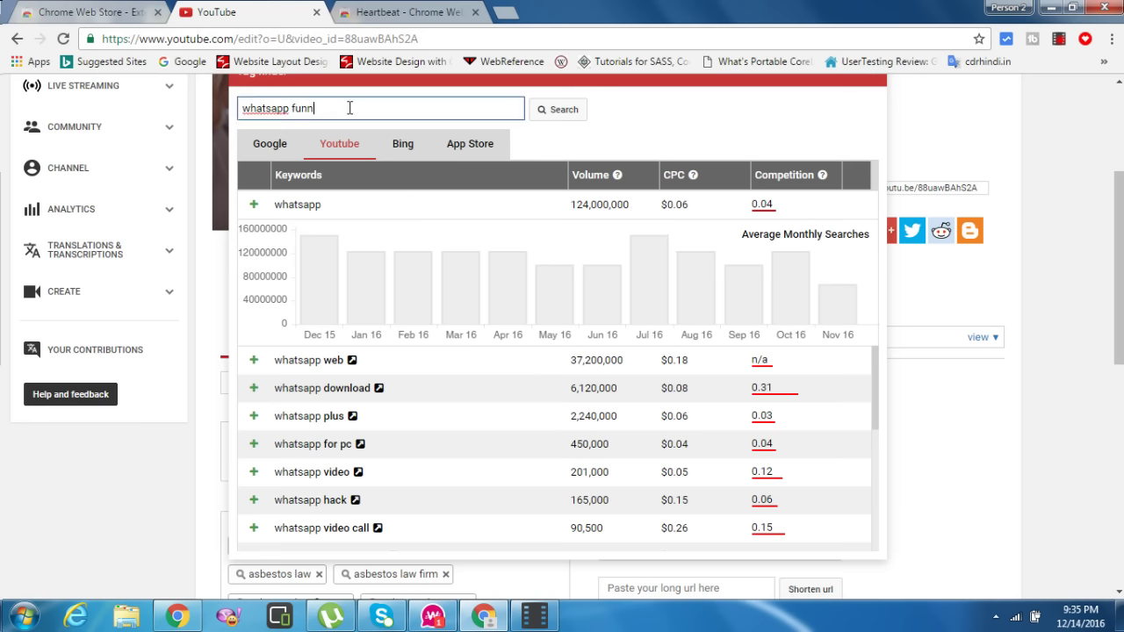
text(y)
click(552, 108)
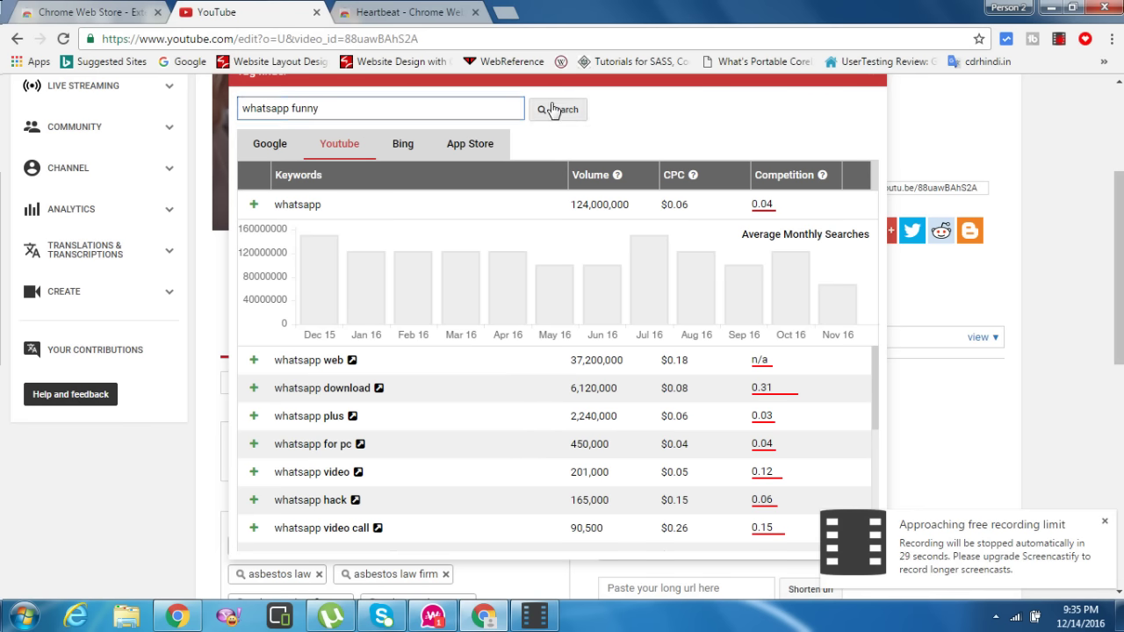